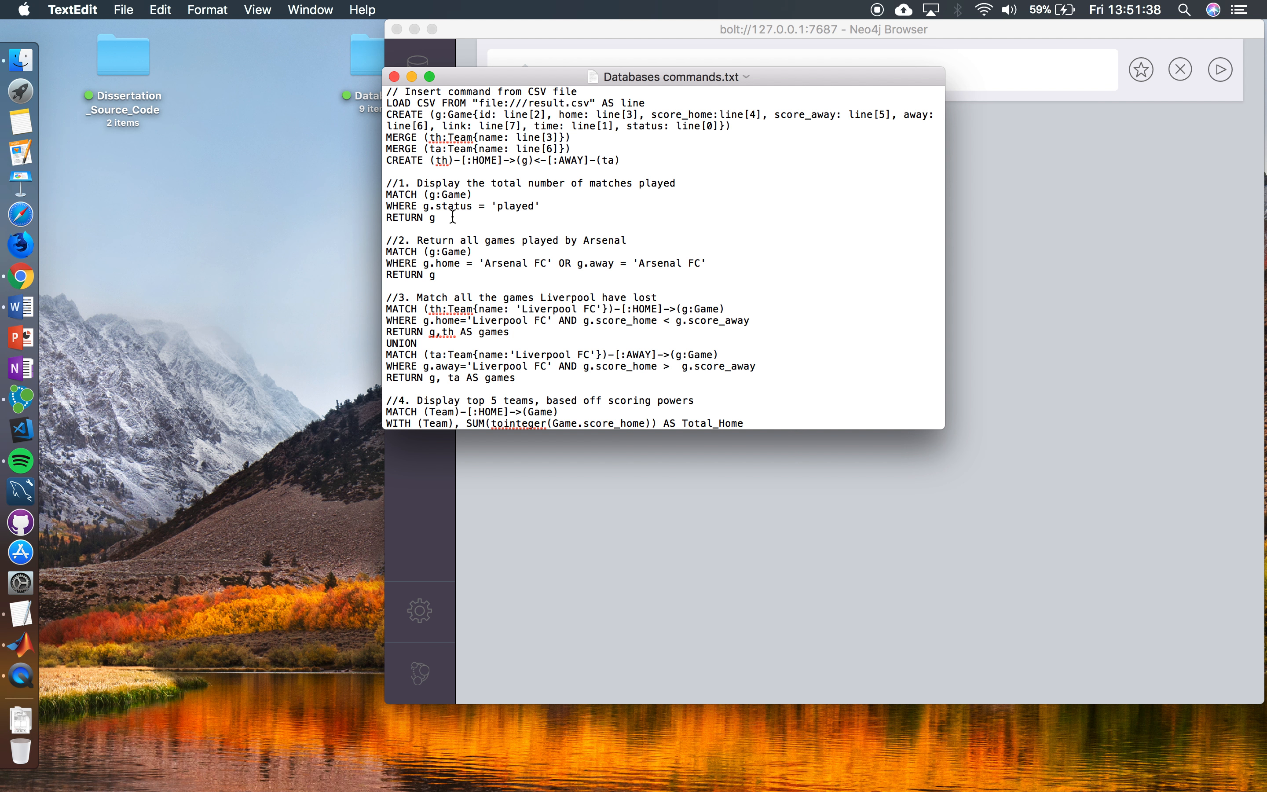
# Step: Copy query 1, which matches games with status 'played', from Databases commands.txt and run it in Neo4j Browser
pyautogui.moveTo(444, 217); pyautogui.dragTo(378, 195)
pyautogui.press('super+c')
pyautogui.click(1009, 52)
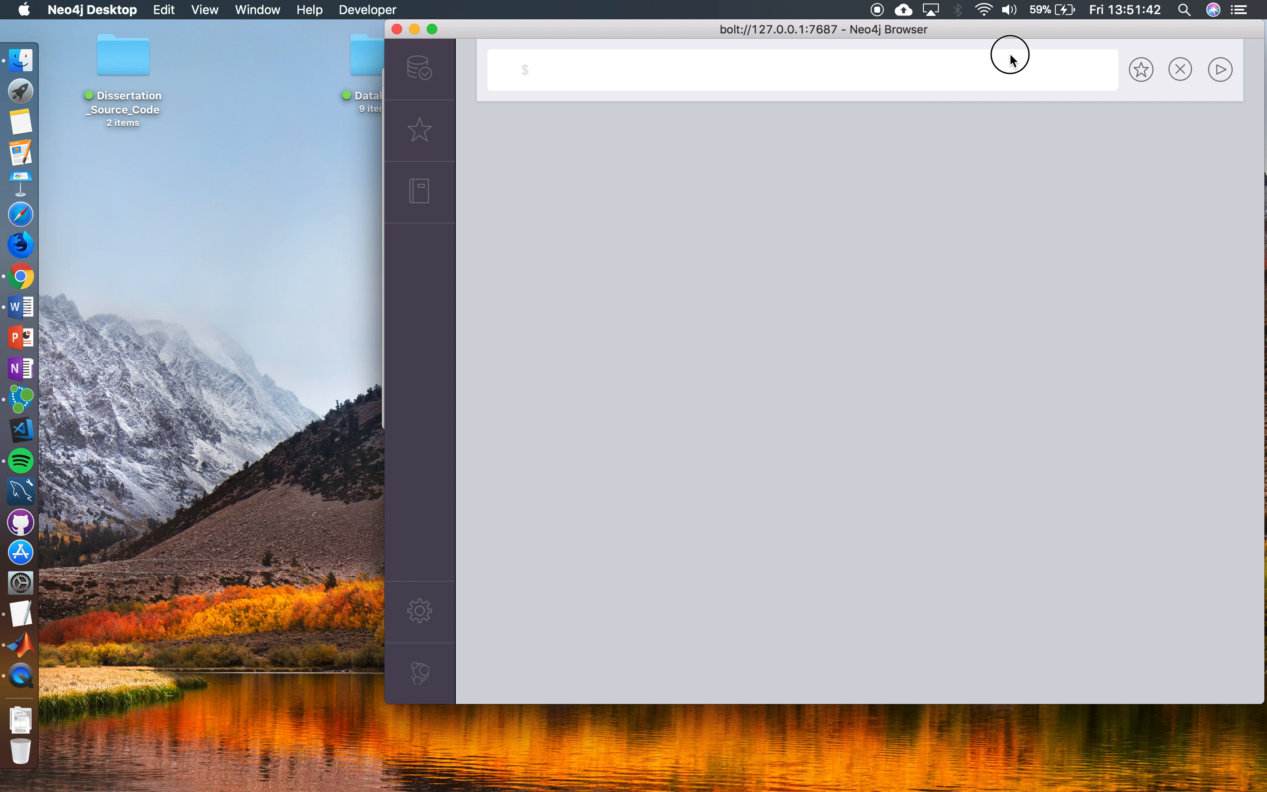
pyautogui.write('v')
pyautogui.press('BackSpace')
pyautogui.press('super+v')
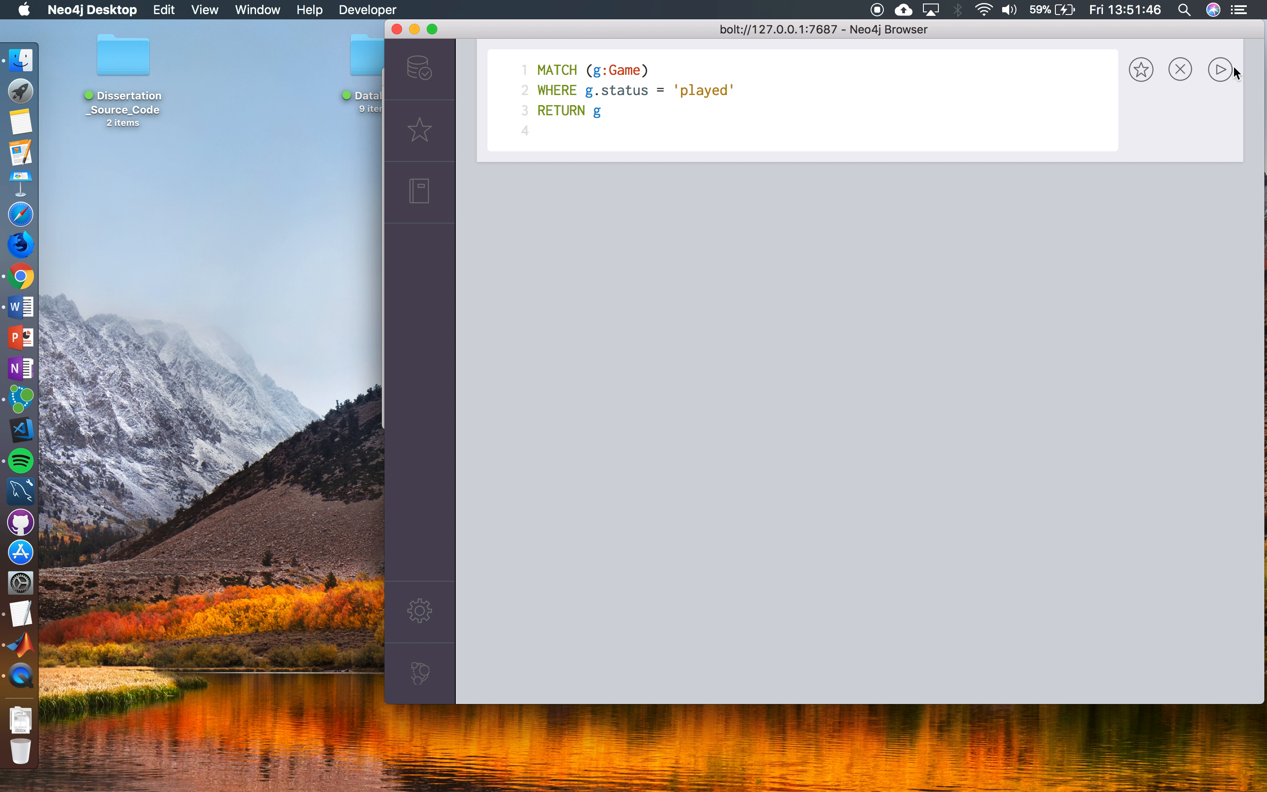
pyautogui.click(1220, 69)
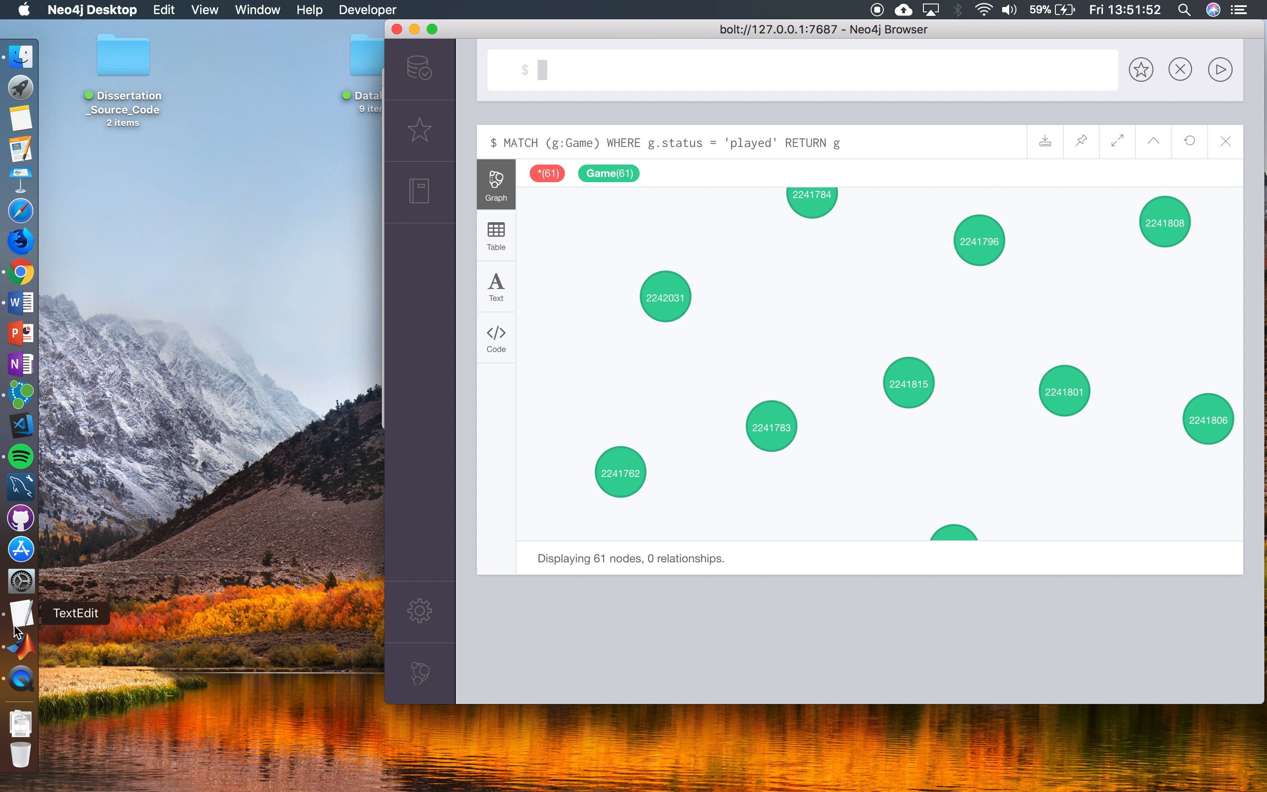
# Step: Copy query 2, returning all games played by Arsenal FC, from the TextEdit commands file and run it in Neo4j Browser
pyautogui.click(21, 614)
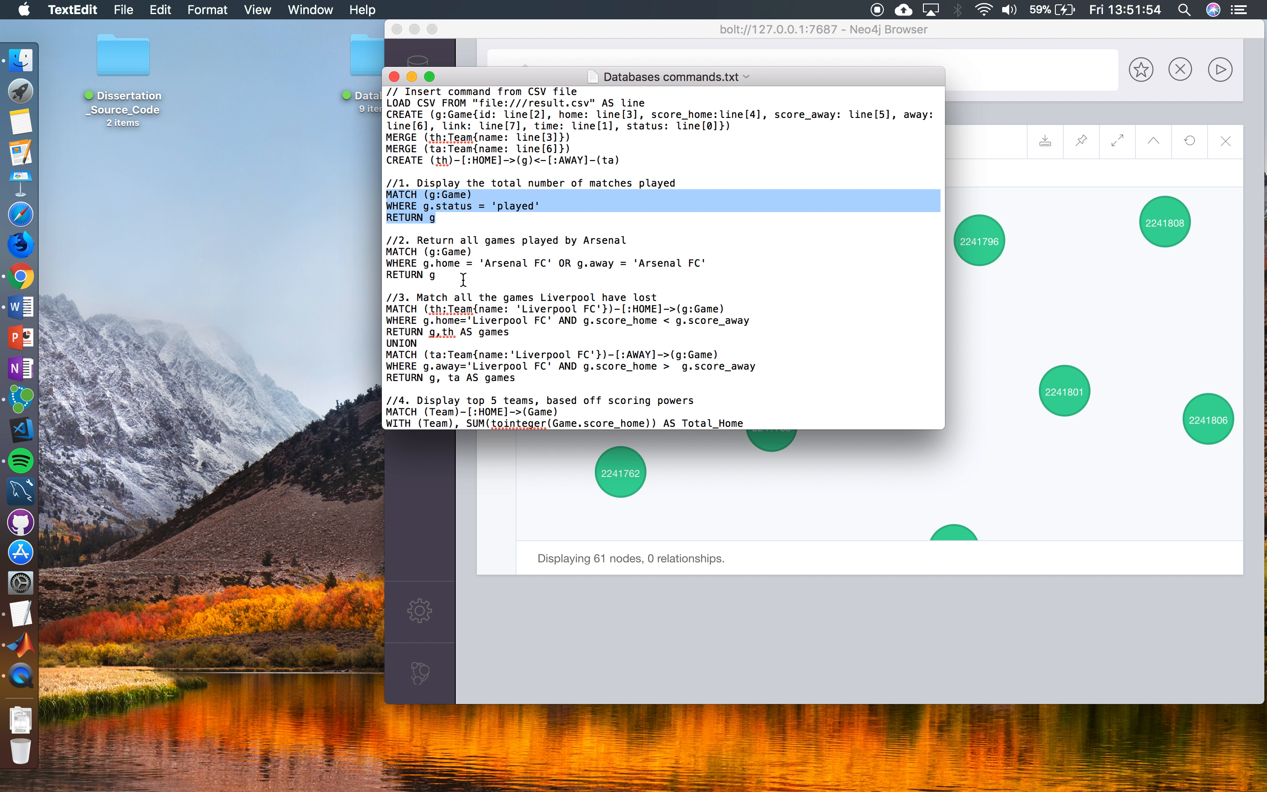
pyautogui.moveTo(443, 276); pyautogui.dragTo(377, 247)
pyautogui.press('super+c')
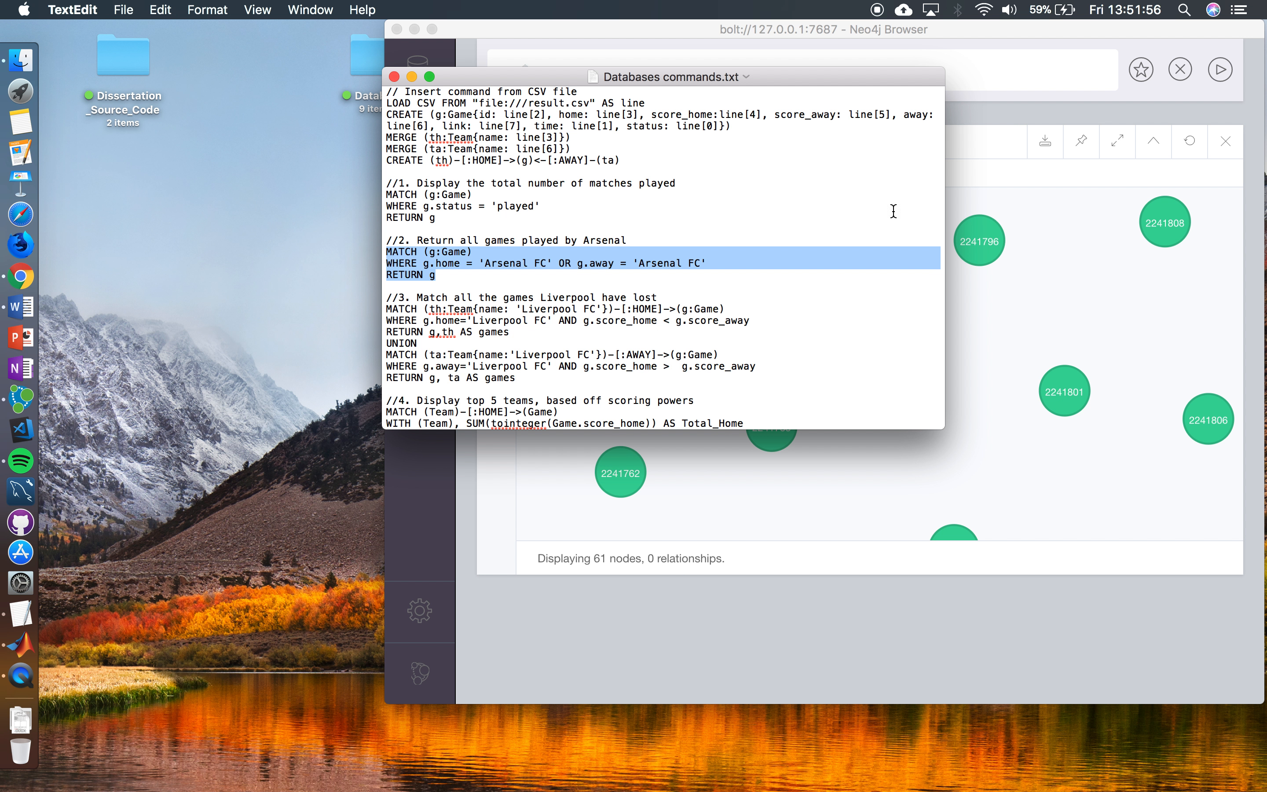
pyautogui.click(1110, 176)
pyautogui.click(828, 80)
pyautogui.write('√')
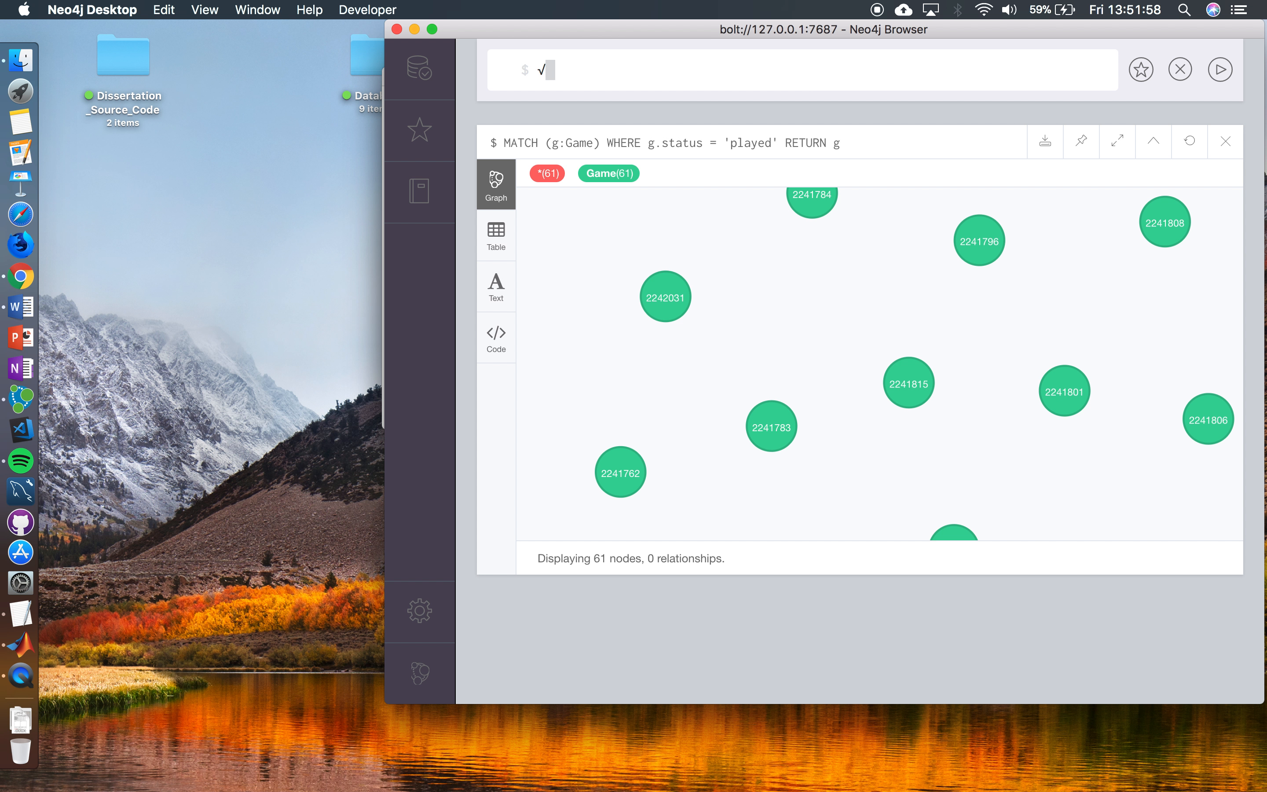
pyautogui.press('BackSpace')
pyautogui.press('super+v')
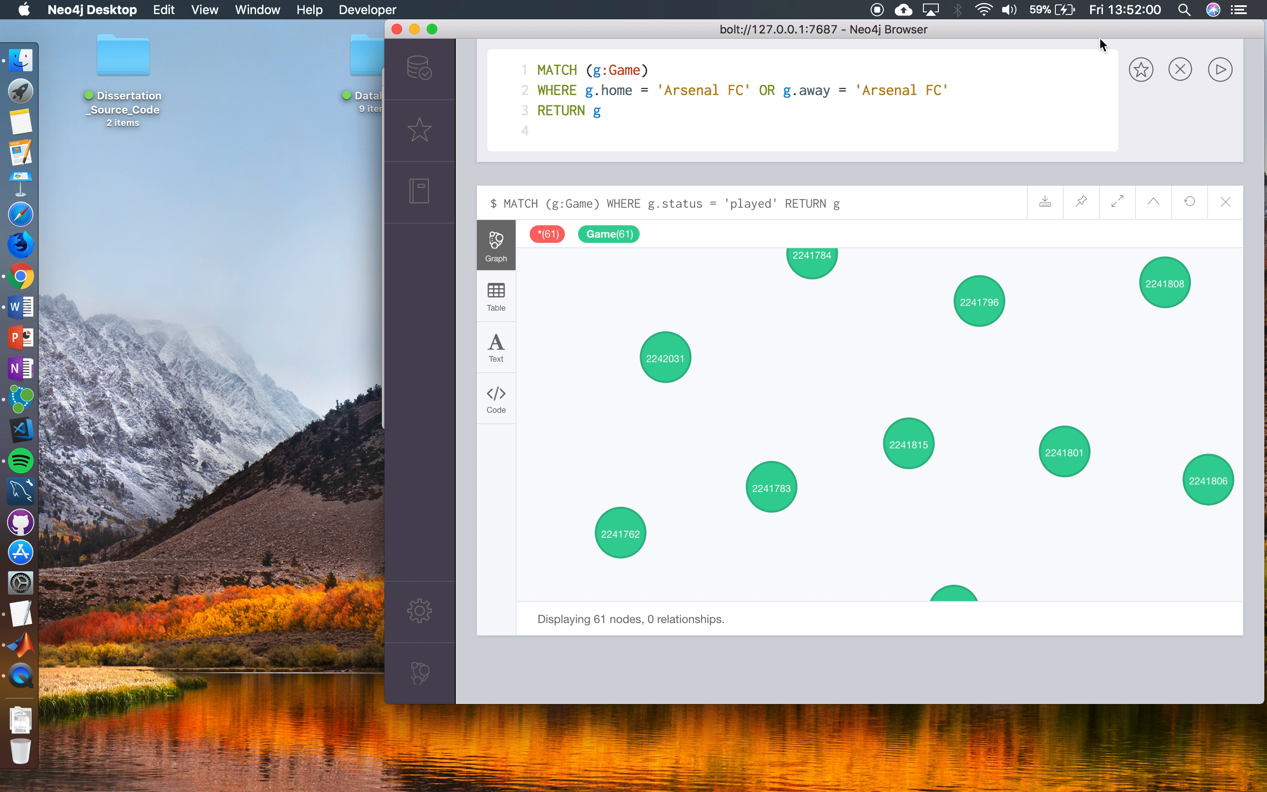
pyautogui.click(1220, 69)
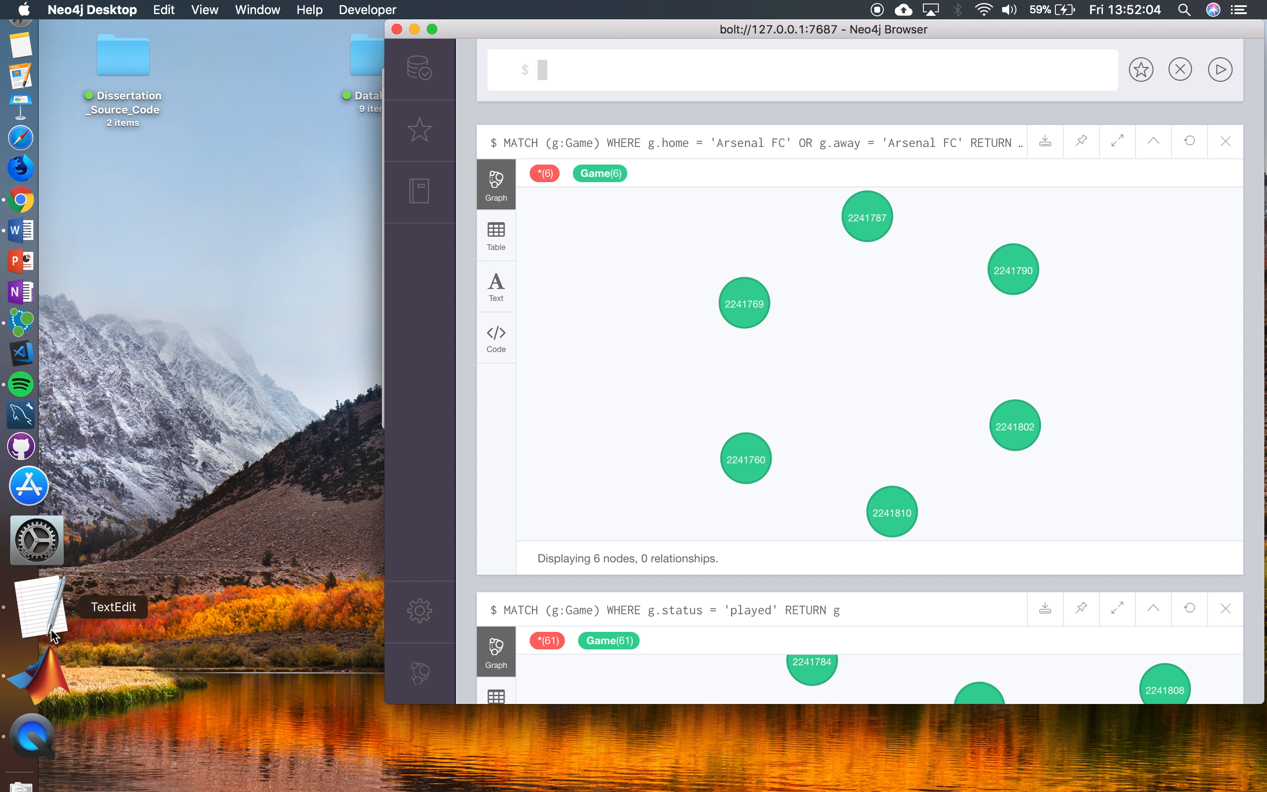
# Step: Copy query 3 for Liverpool's lost games from TextEdit, run it in Neo4j Browser, and reposition the game node beside the Liverpool FC node
pyautogui.click(41, 610)
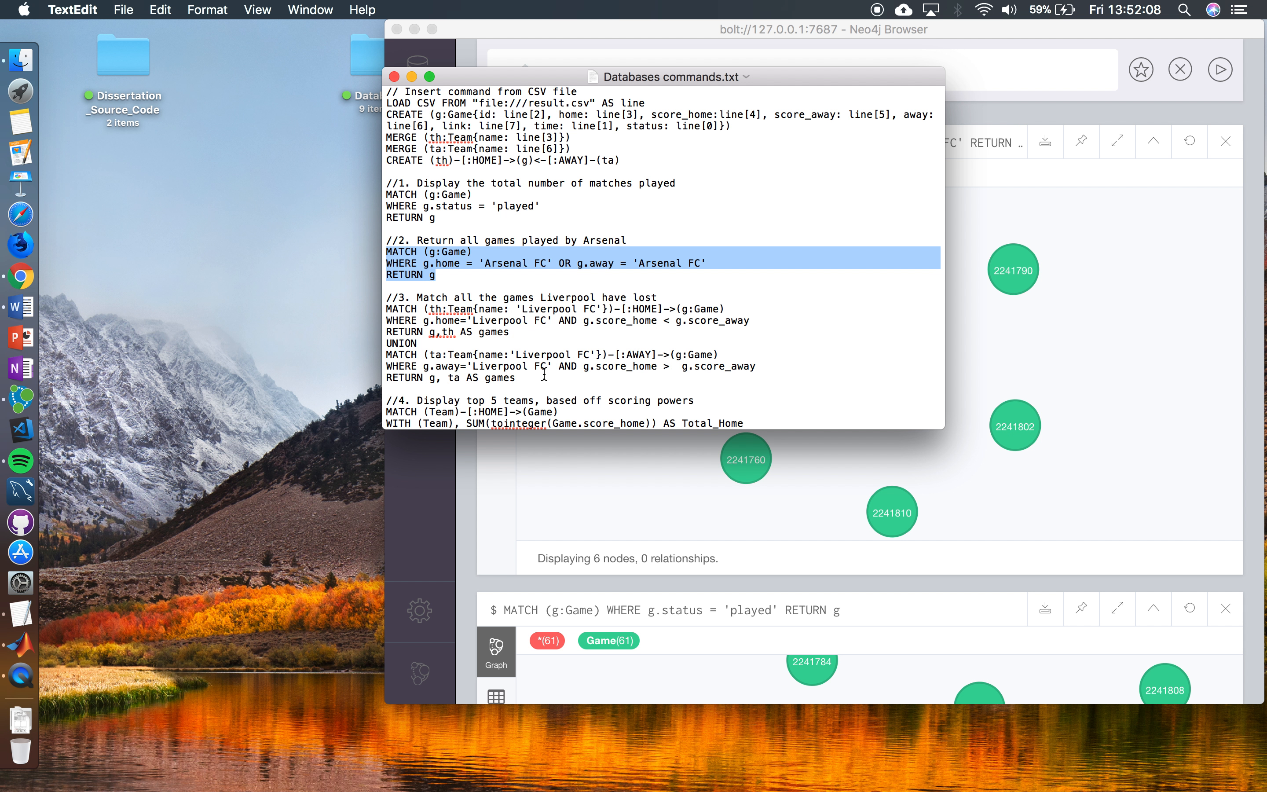
pyautogui.moveTo(543, 374); pyautogui.dragTo(351, 312)
pyautogui.press('super+c')
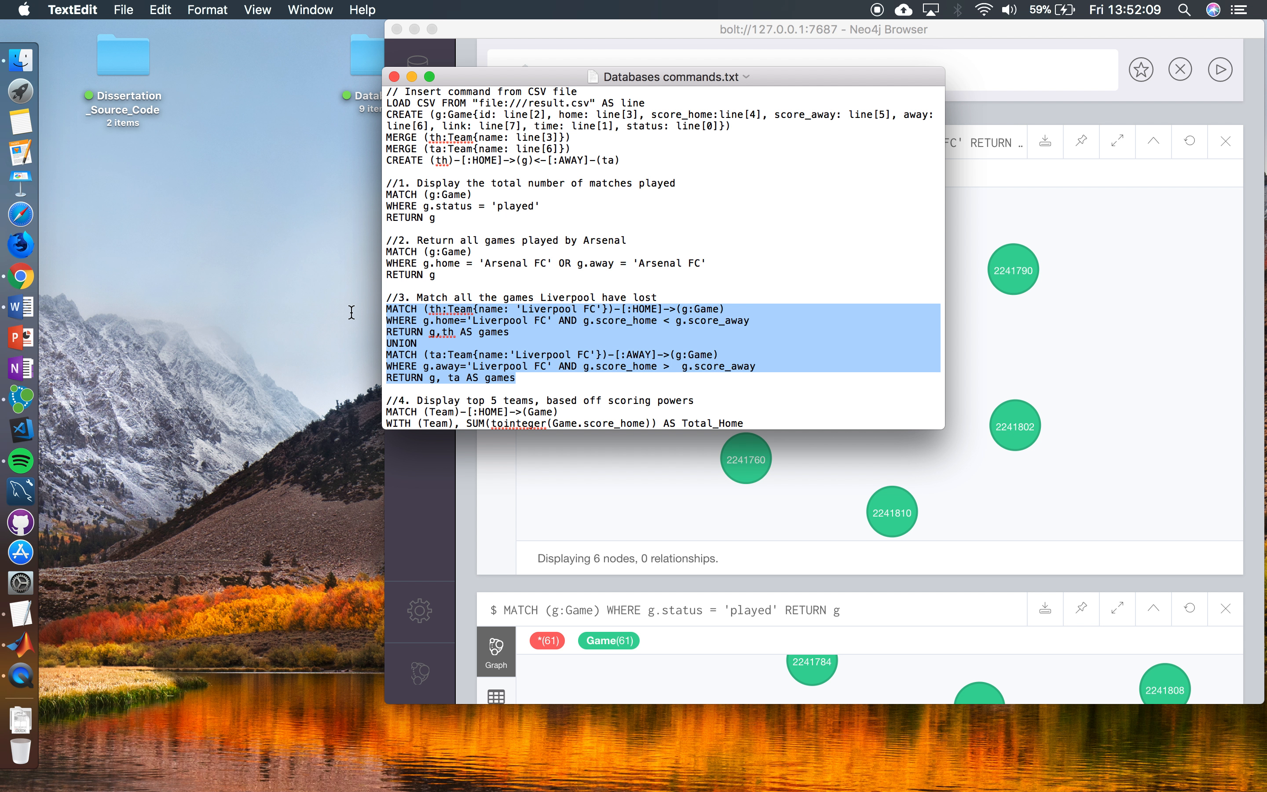
pyautogui.click(982, 65)
pyautogui.press('super+v')
pyautogui.press('Return')
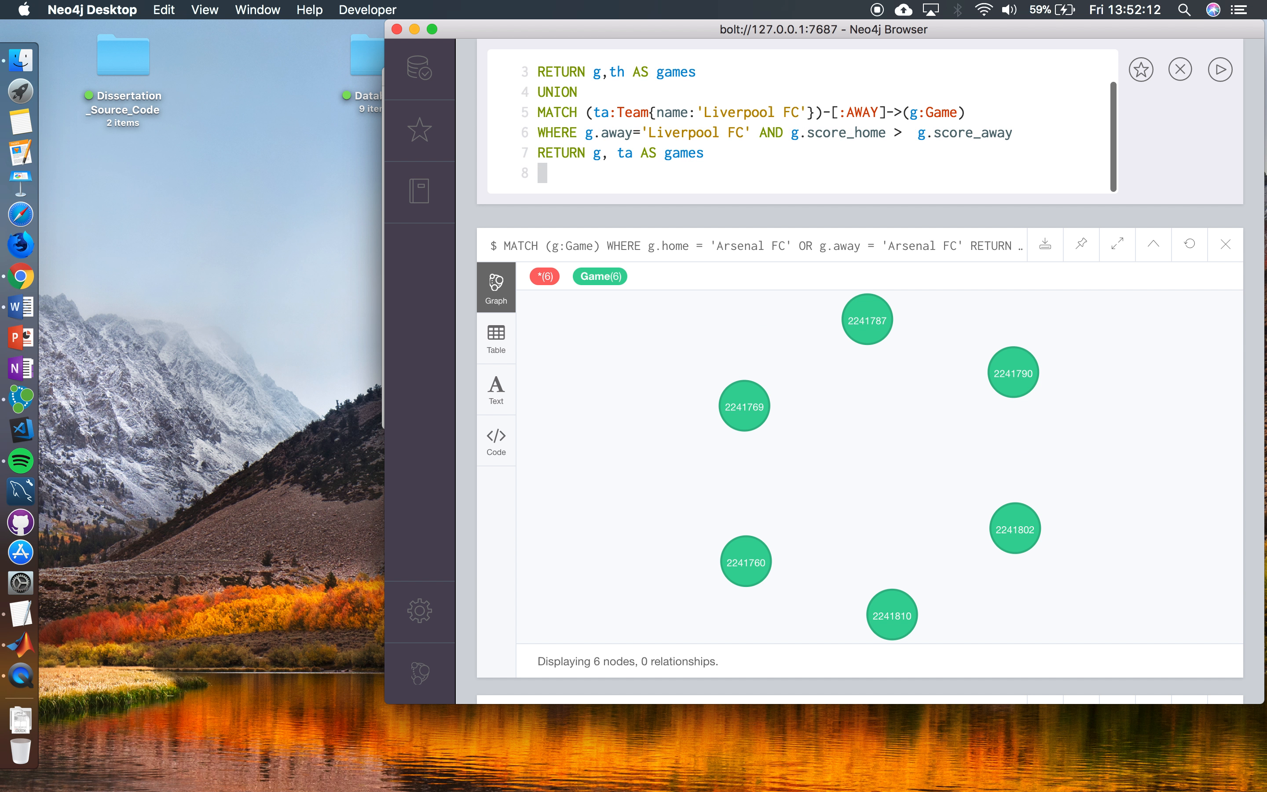
pyautogui.click(1220, 69)
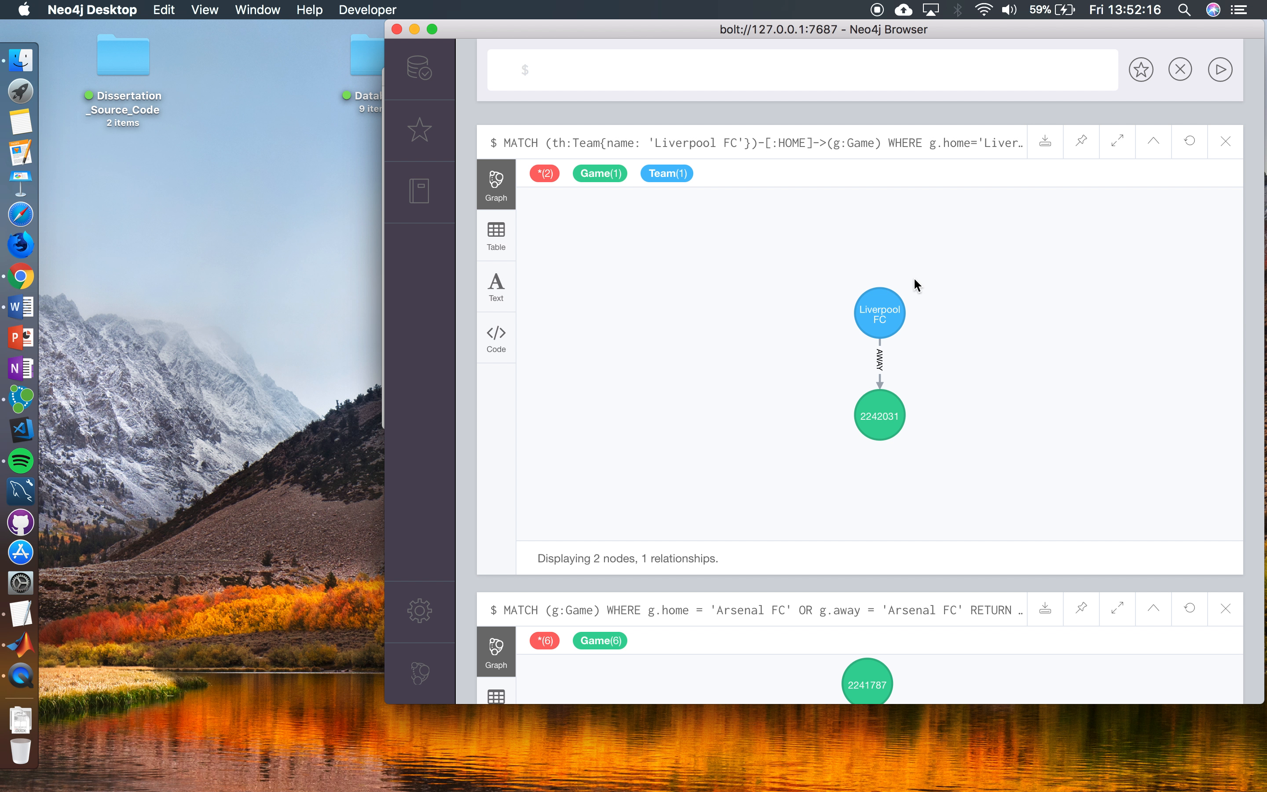
pyautogui.moveTo(879, 372)
pyautogui.moveTo(881, 412); pyautogui.dragTo(976, 361)
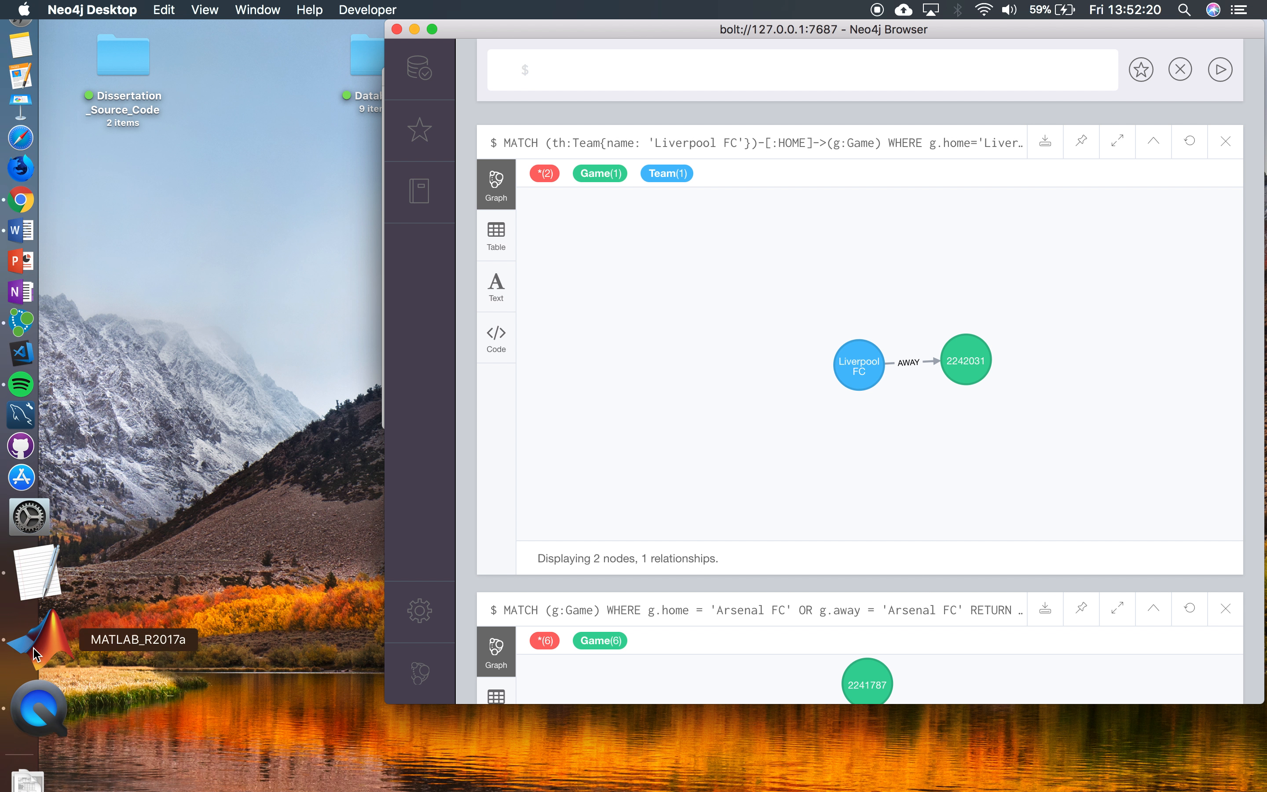
# Step: Copy query 4, the top 5 teams based off scoring powers, from the TextEdit commands file and run it in Neo4j Browser
pyautogui.click(41, 630)
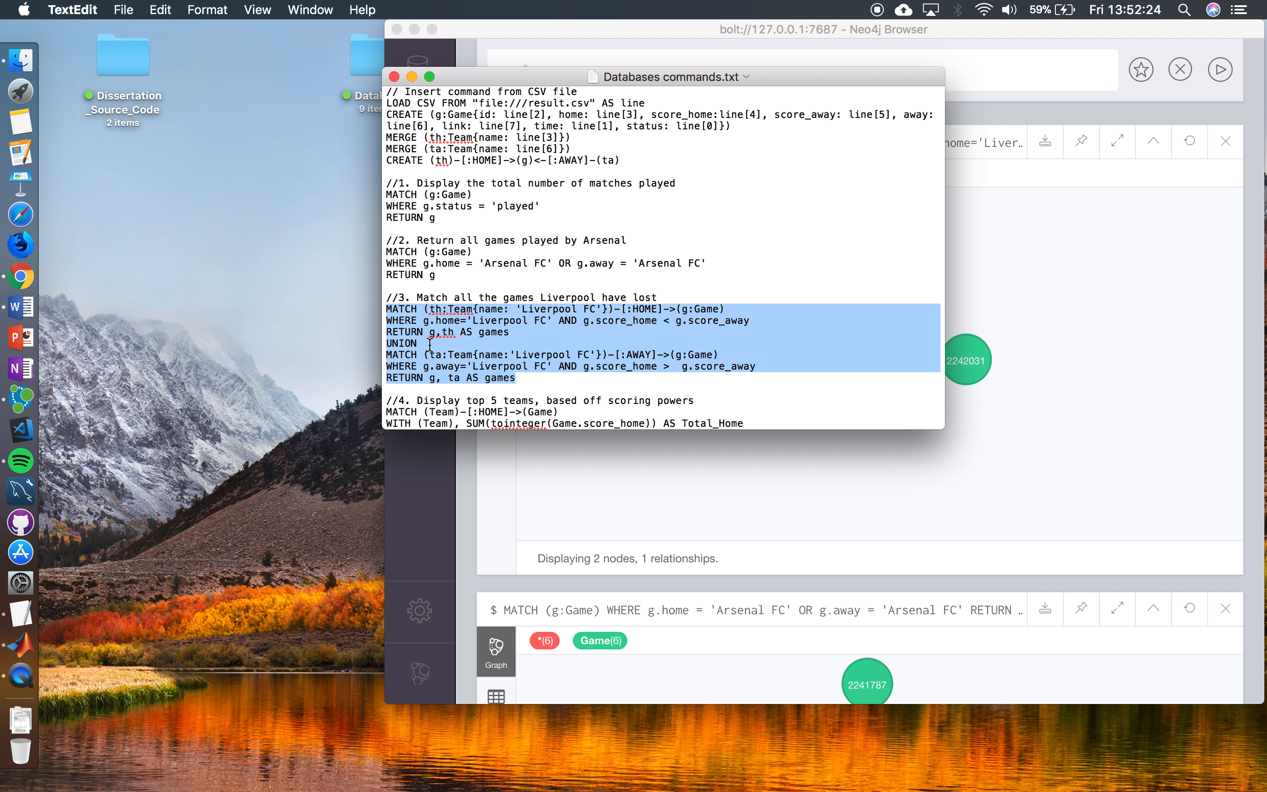
pyautogui.click(413, 344)
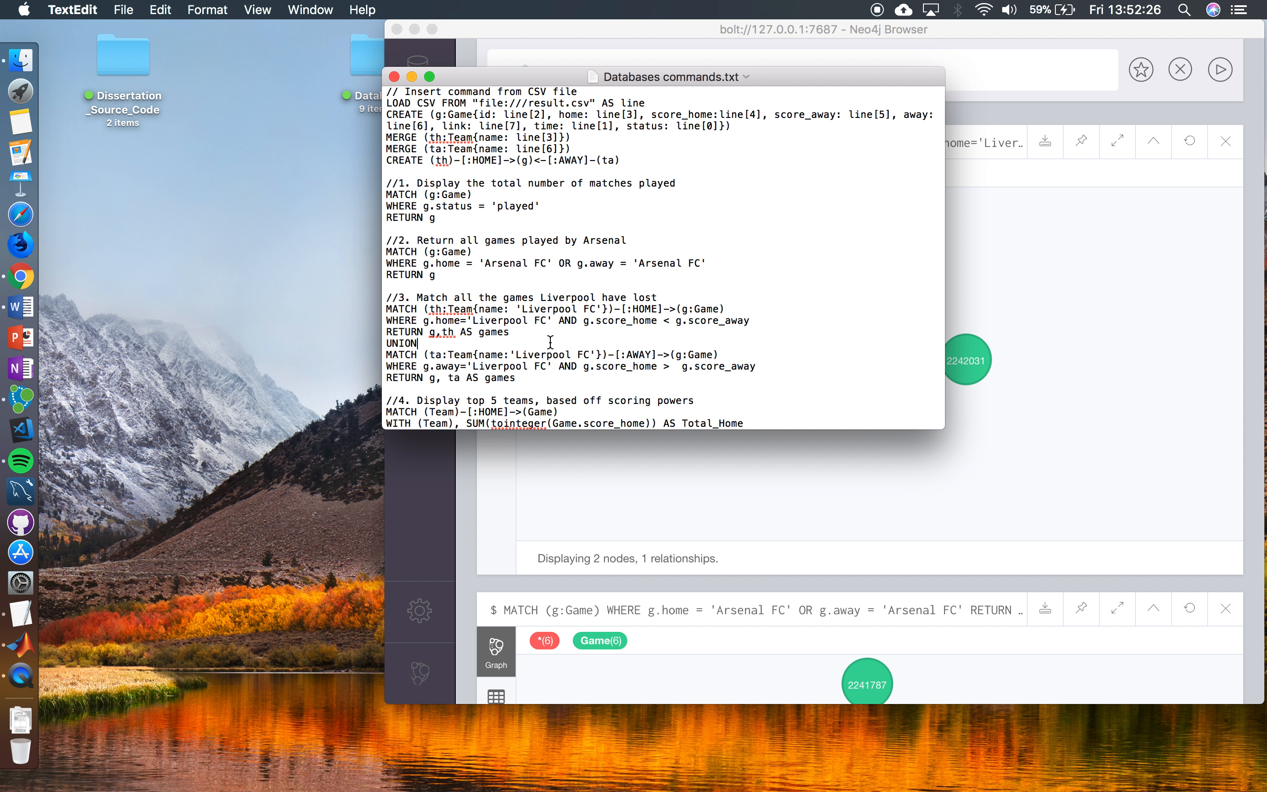
pyautogui.scroll(-3, 550, 342)
pyautogui.scroll(-5, 550, 342)
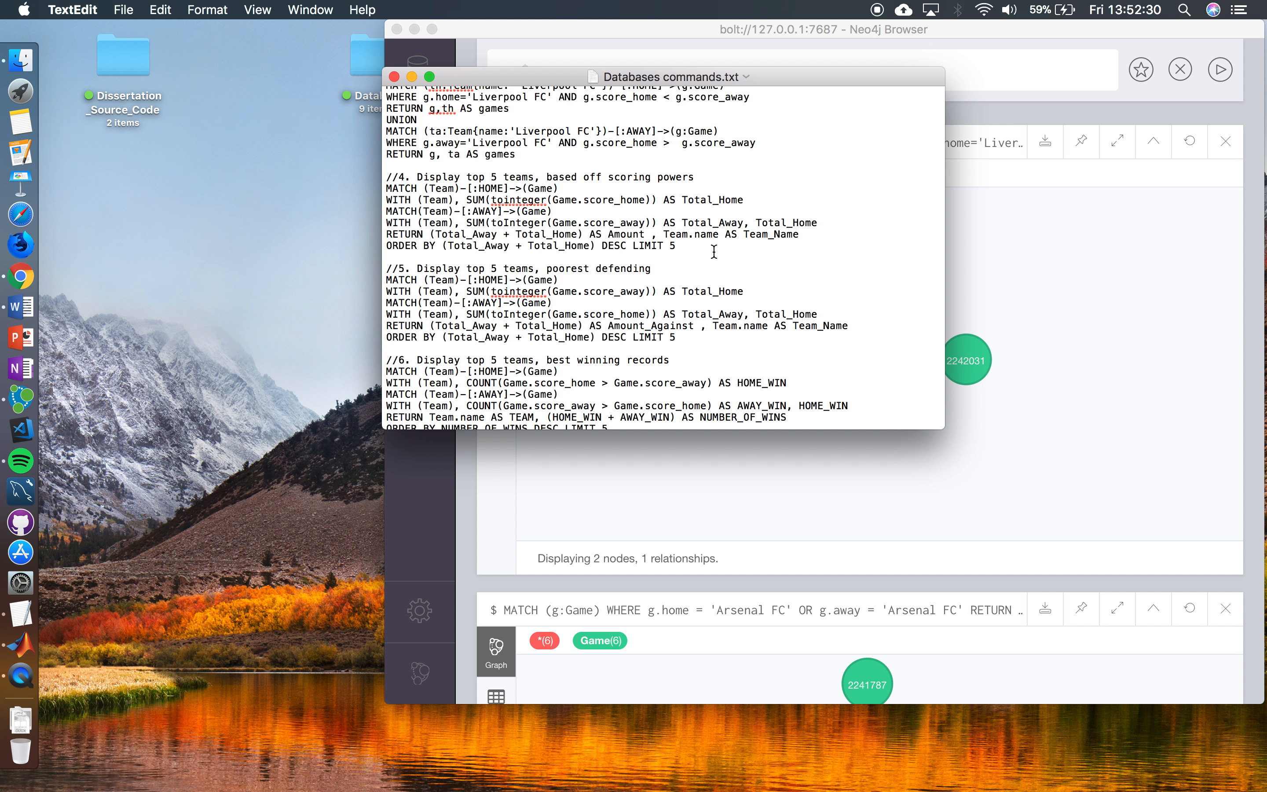
pyautogui.moveTo(713, 251); pyautogui.dragTo(345, 190)
pyautogui.press('super+c')
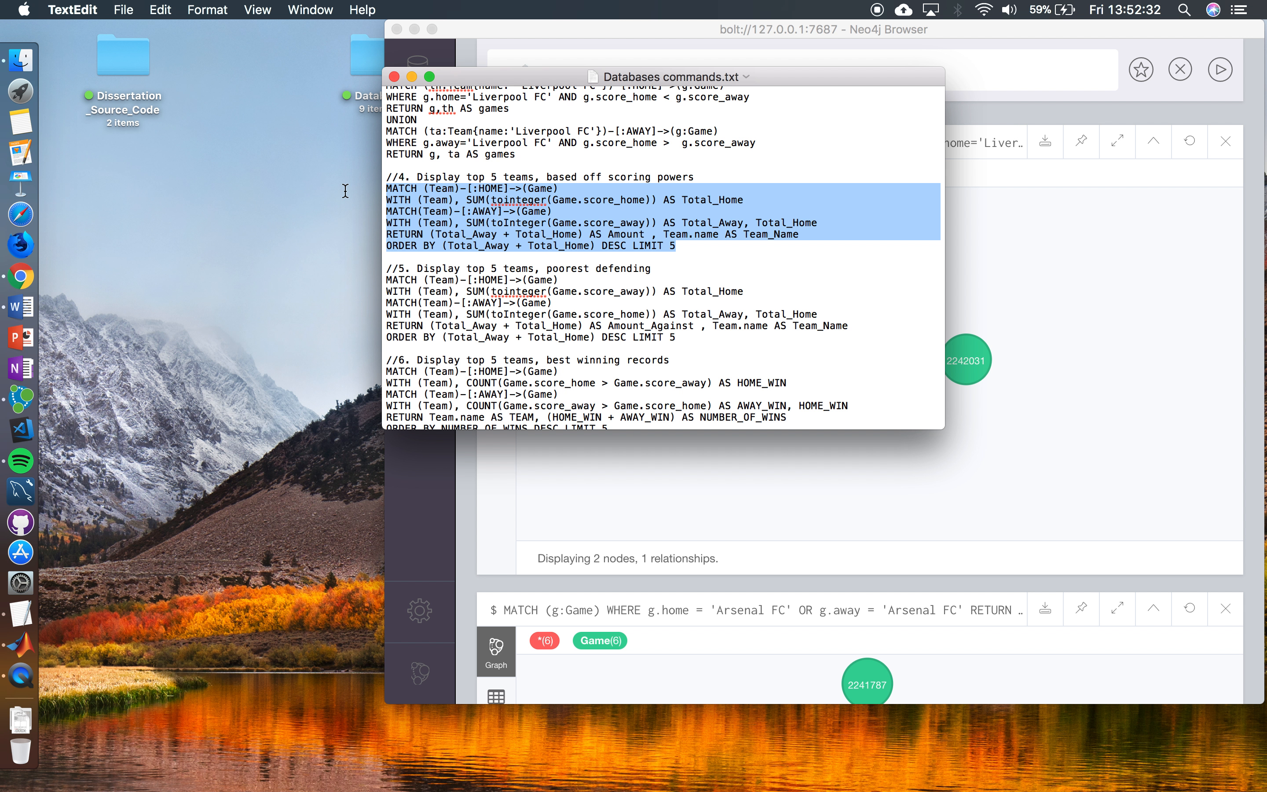
pyautogui.click(1009, 261)
pyautogui.click(800, 79)
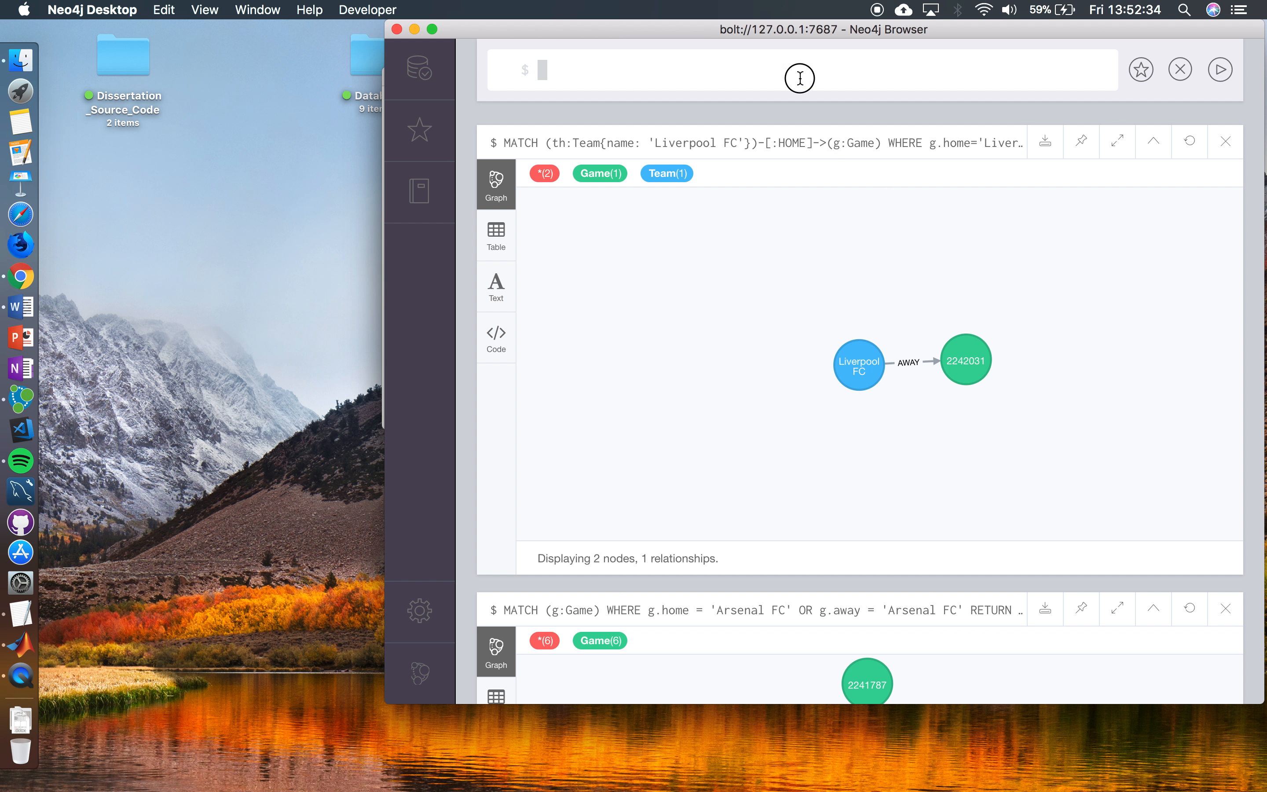
pyautogui.press('super+v')
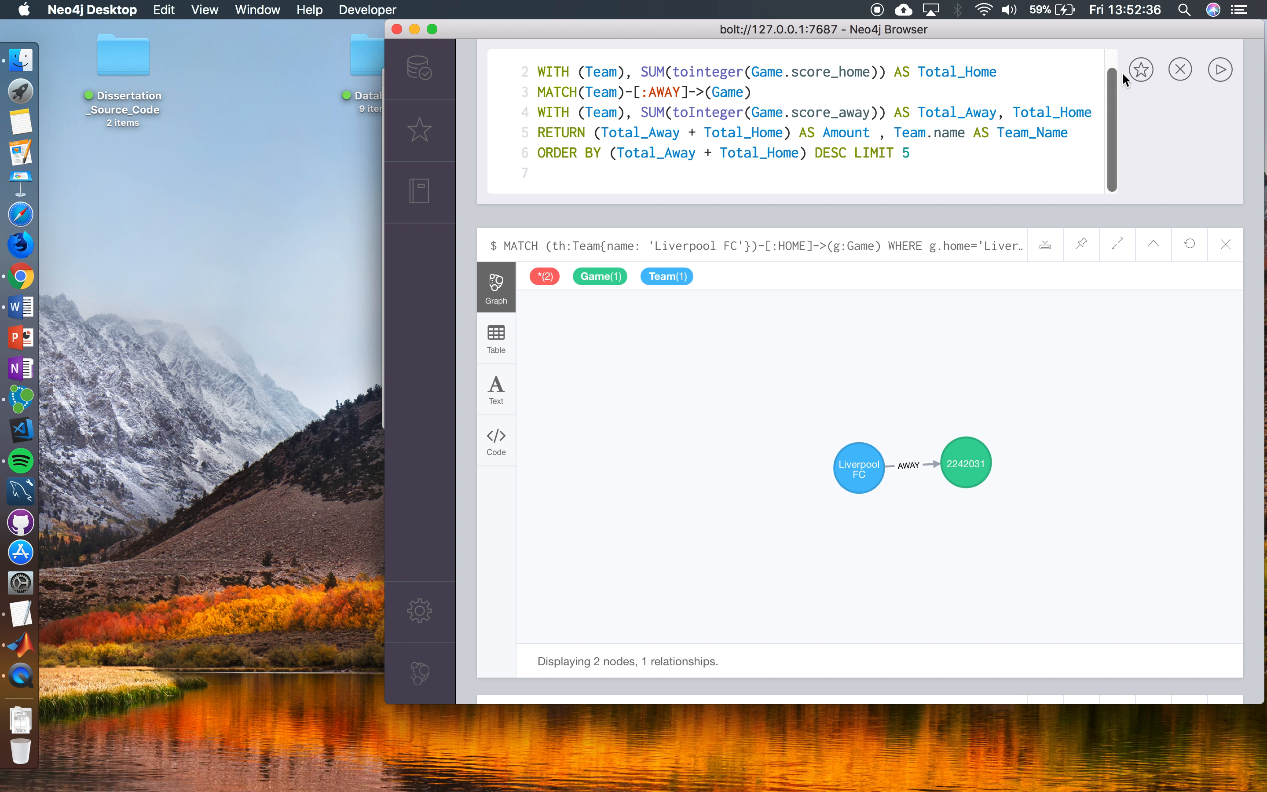
pyautogui.click(1220, 69)
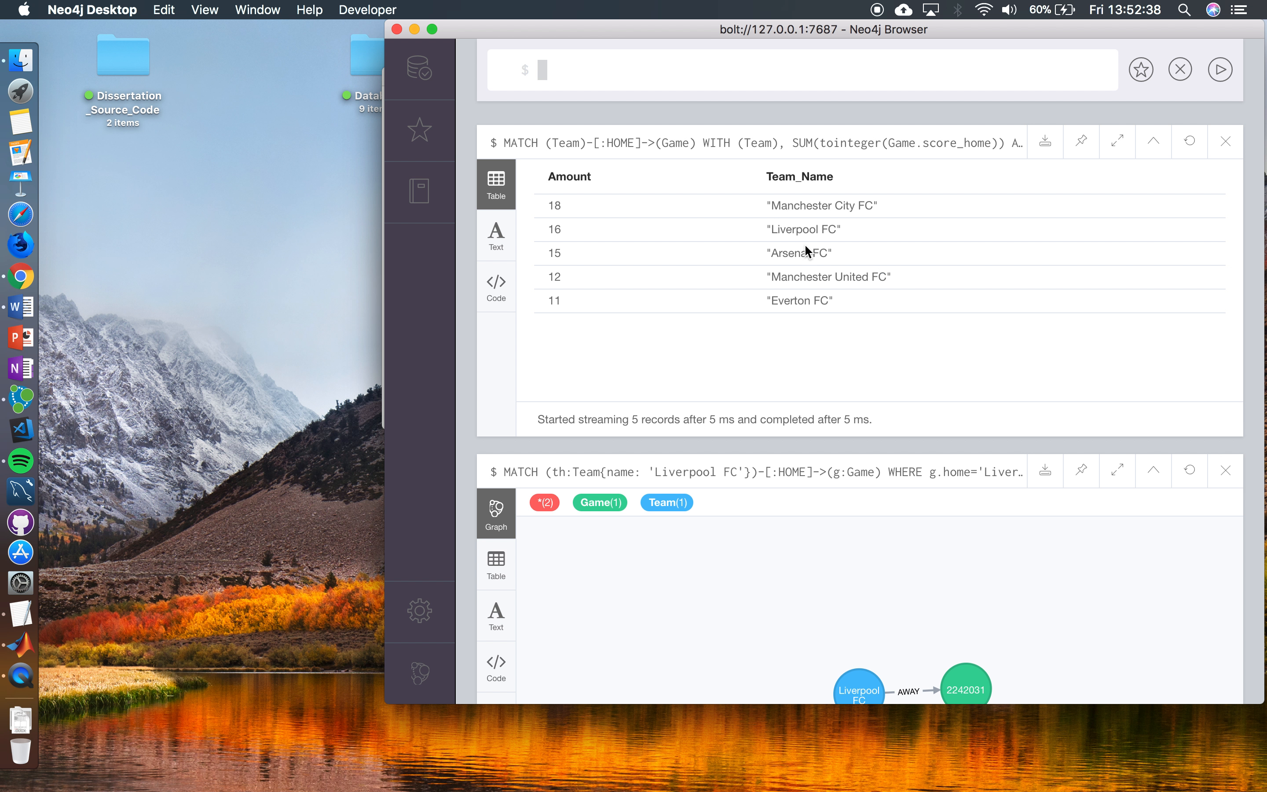
pyautogui.moveTo(893, 198); pyautogui.dragTo(602, 186)
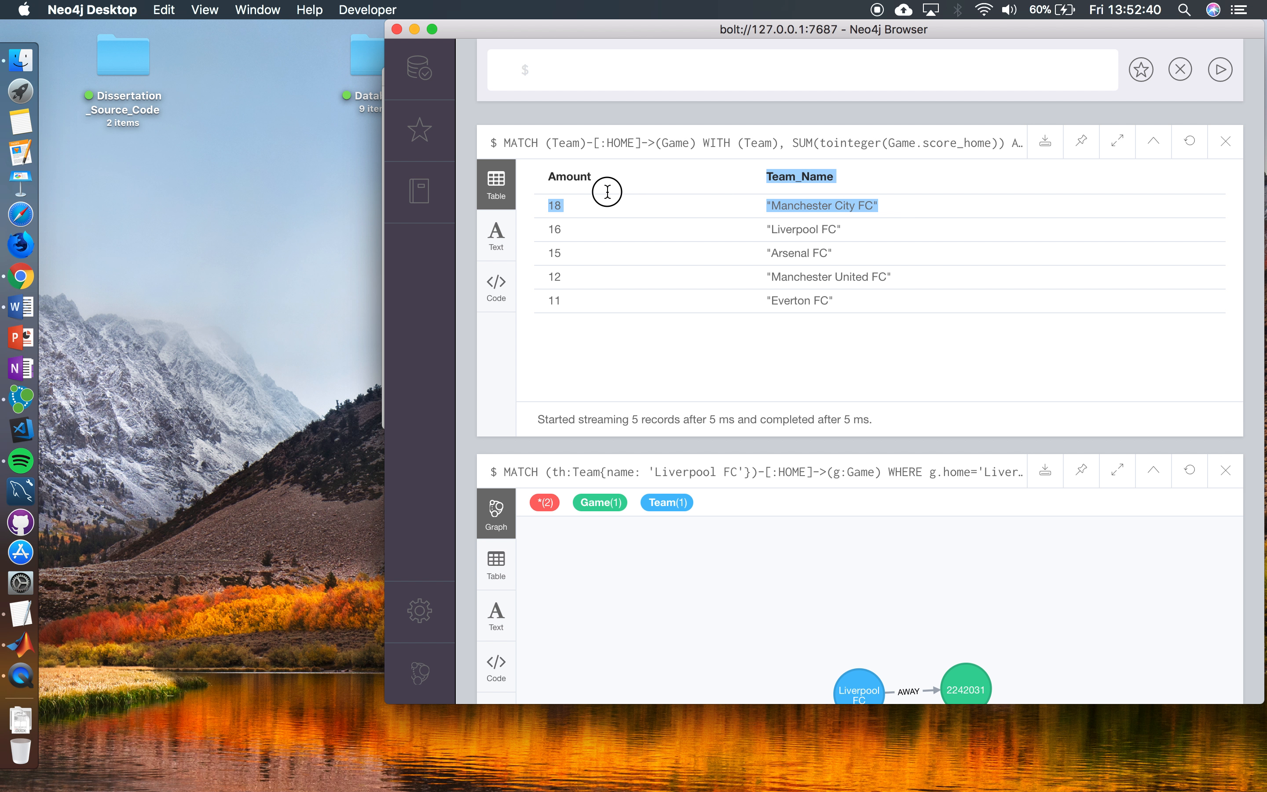
pyautogui.click(621, 206)
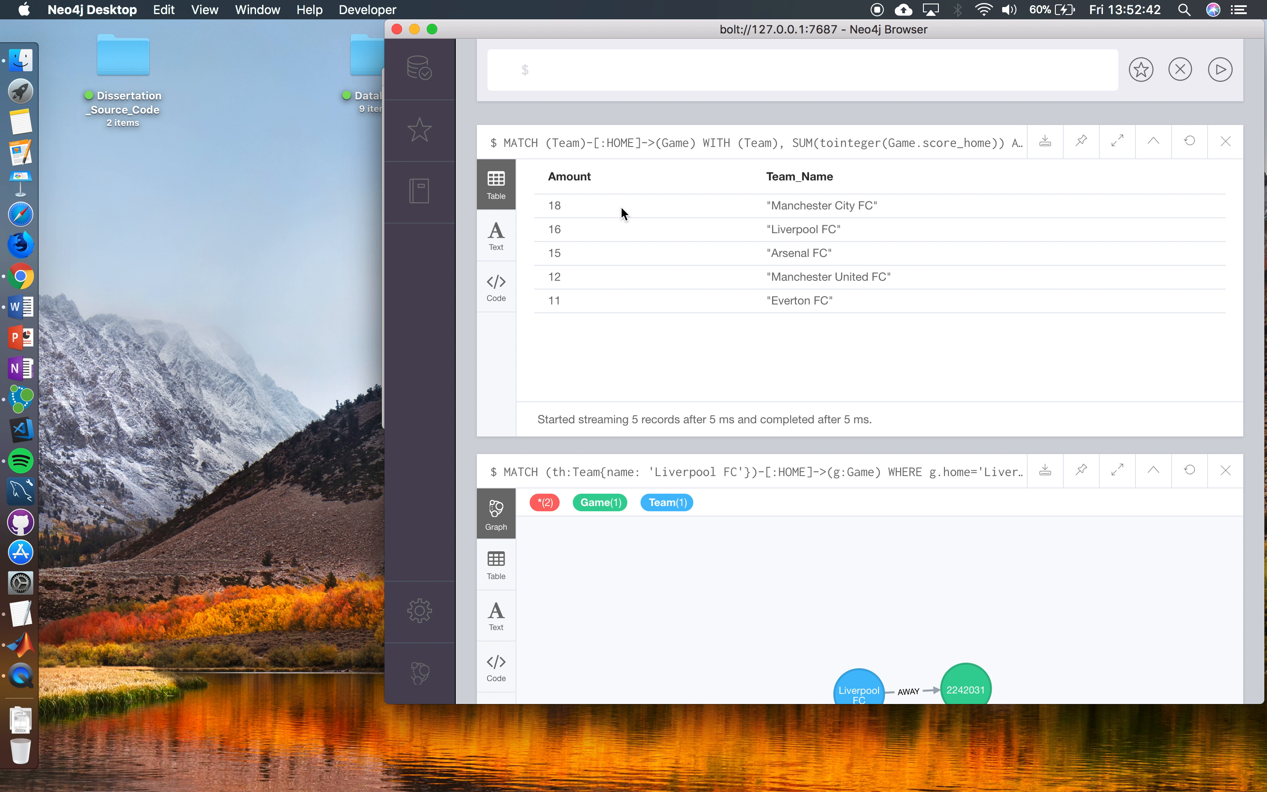
# Step: Copy query 5, the top 5 teams with the poorest defending, from TextEdit and run it in Neo4j Browser
pyautogui.click(28, 540)
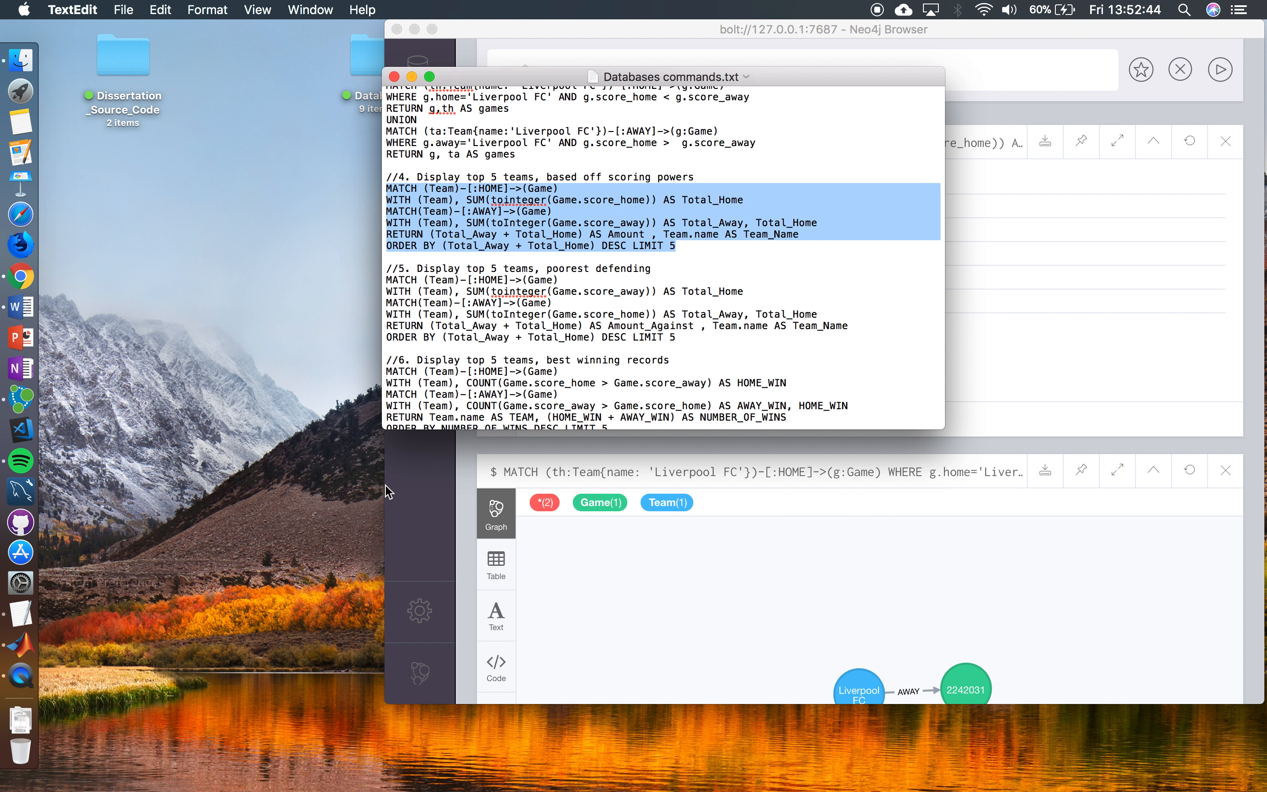
pyautogui.moveTo(681, 336); pyautogui.dragTo(337, 282)
pyautogui.press('super+c')
pyautogui.click(1007, 74)
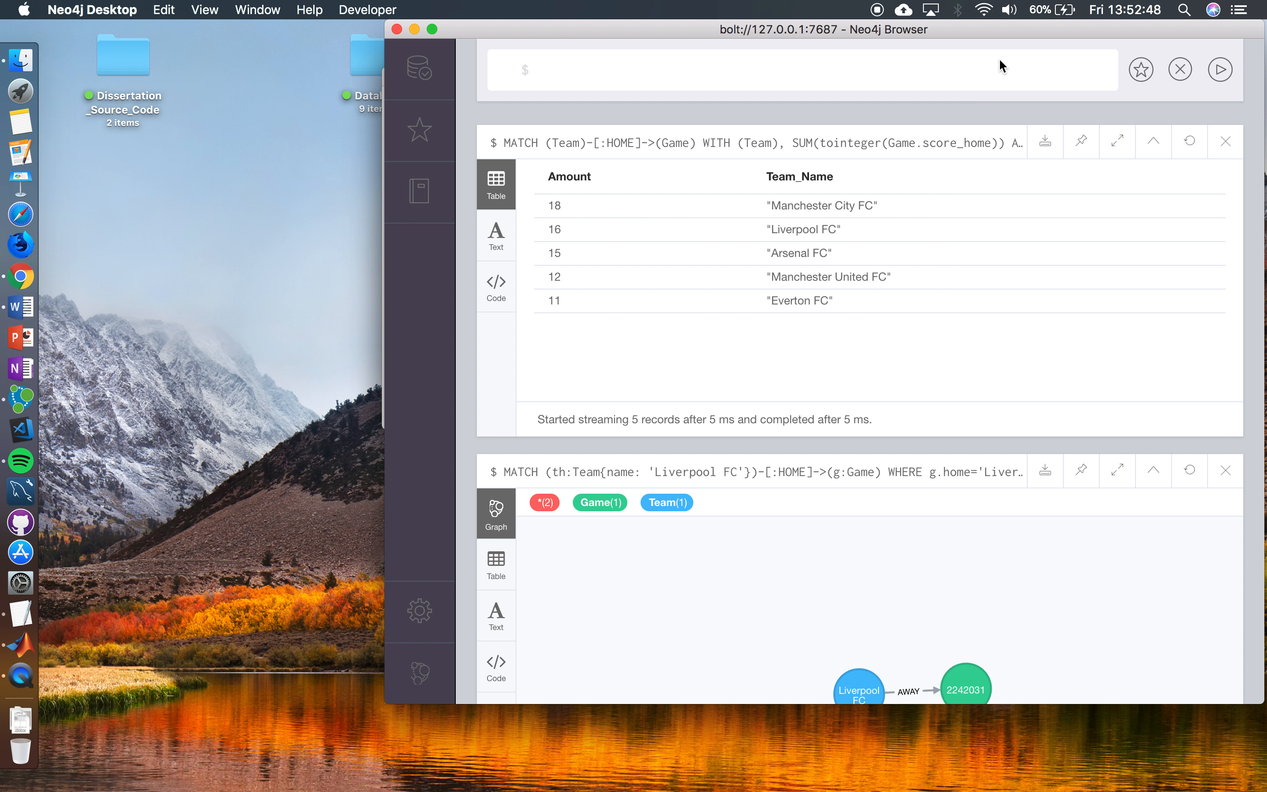
pyautogui.press('super+v')
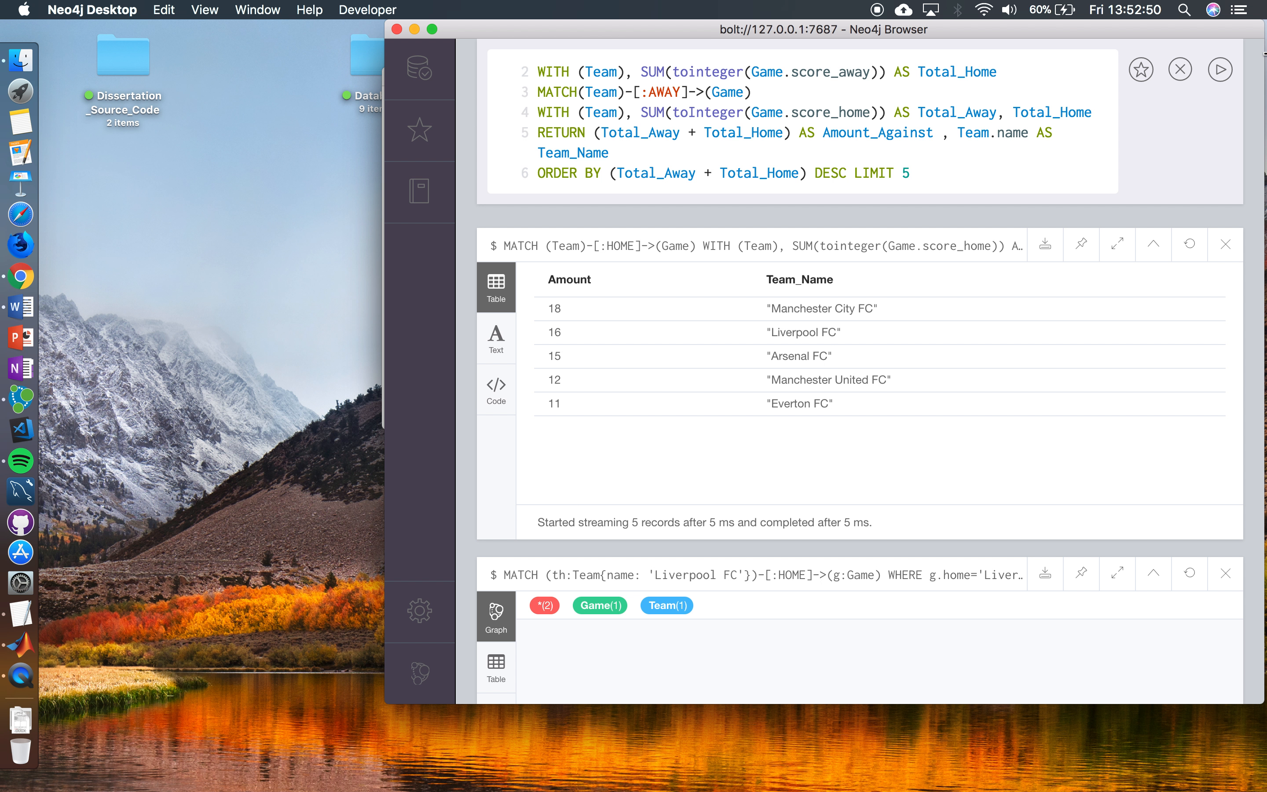
pyautogui.click(1220, 69)
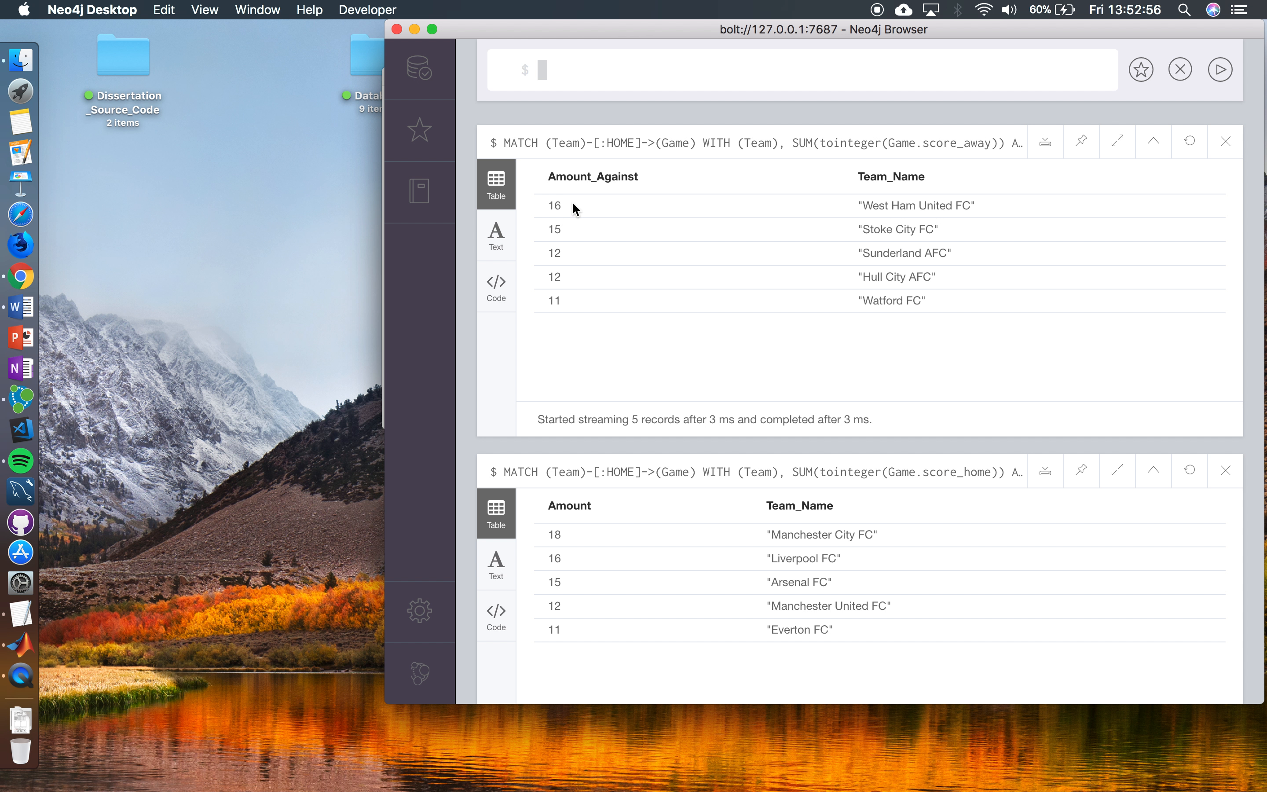
# Step: Copy query 6, the top 5 teams with the best winning records, from TextEdit and run it in Neo4j Browser
pyautogui.click(31, 611)
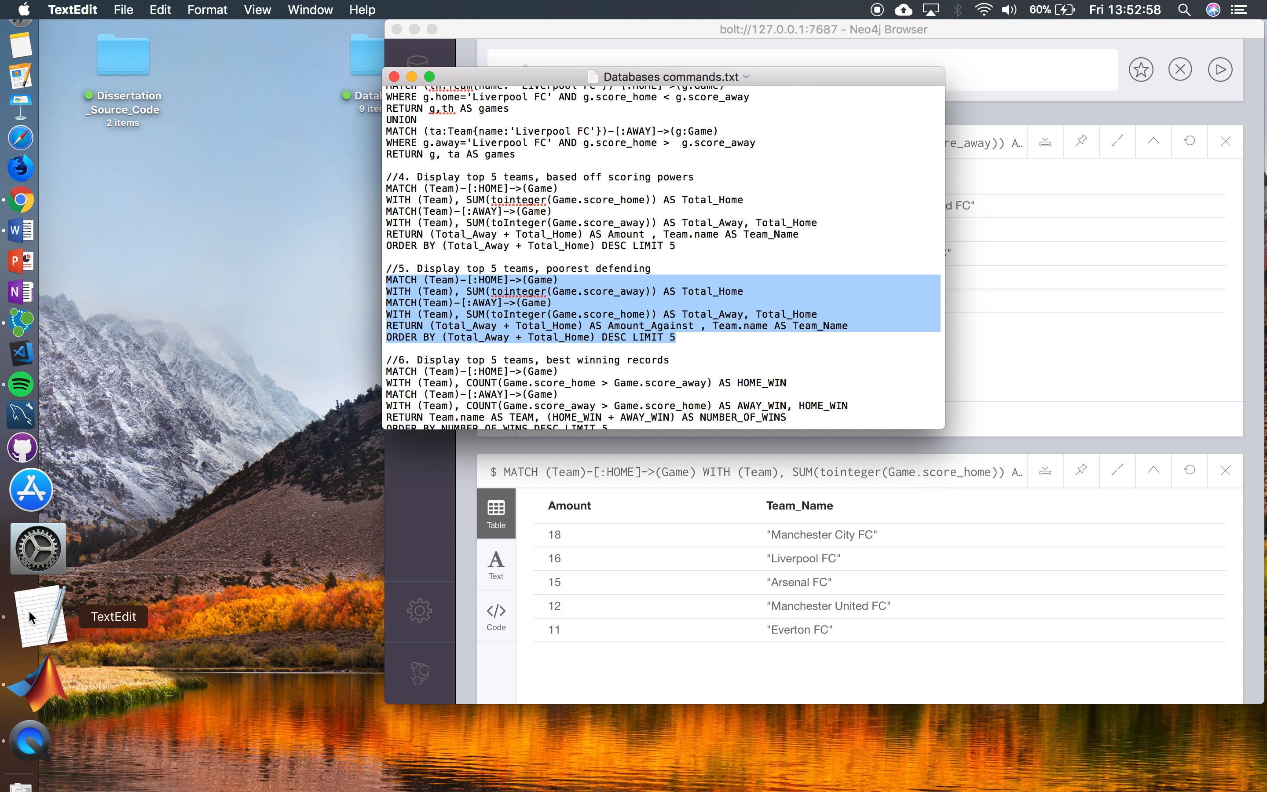
pyautogui.scroll(-3, 676, 300)
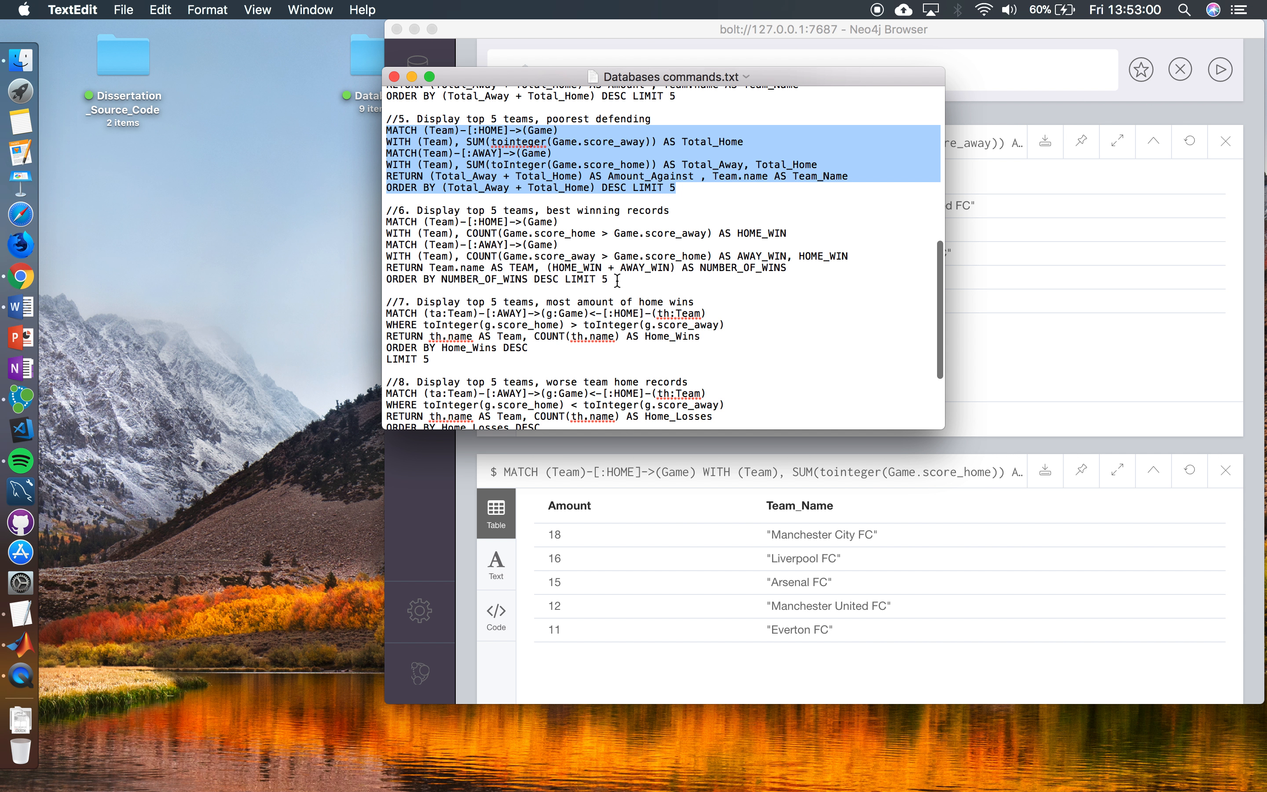
pyautogui.moveTo(617, 280); pyautogui.dragTo(381, 225)
pyautogui.press('super+c')
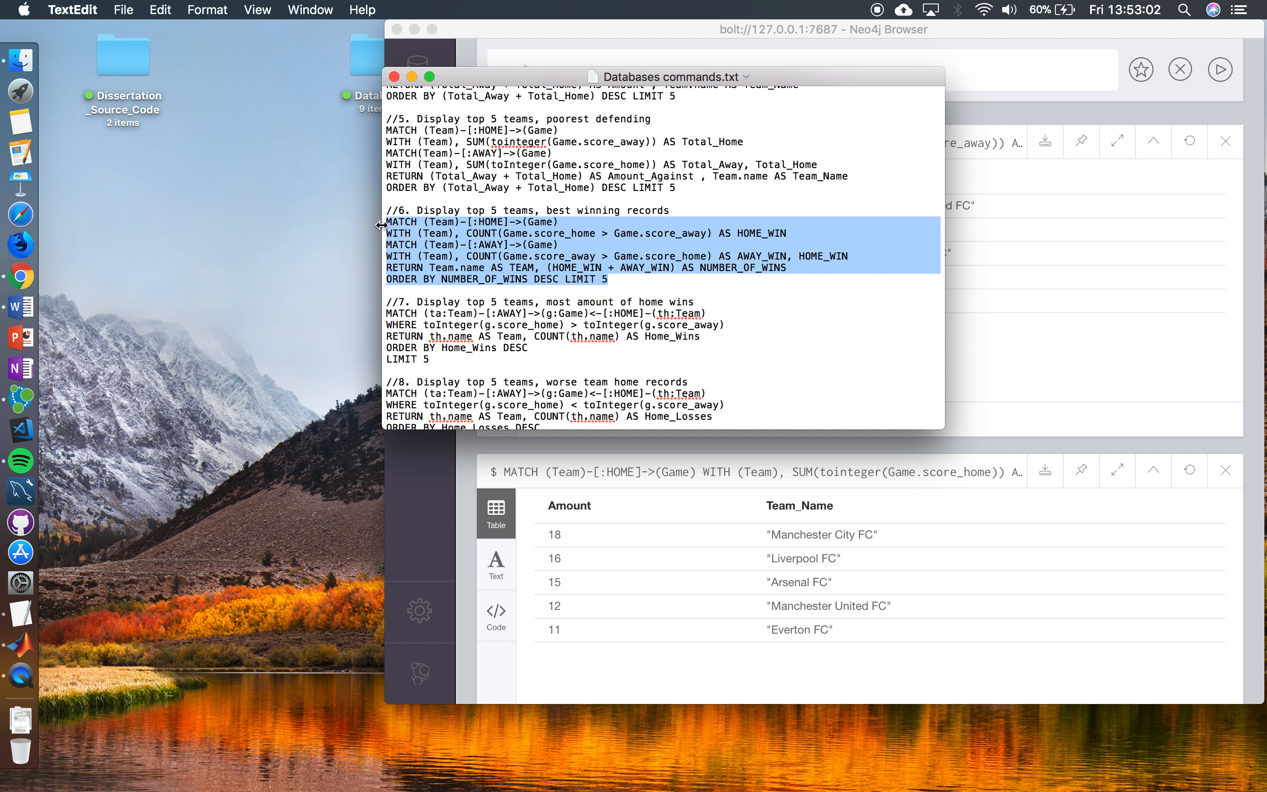
pyautogui.click(1002, 77)
pyautogui.click(967, 81)
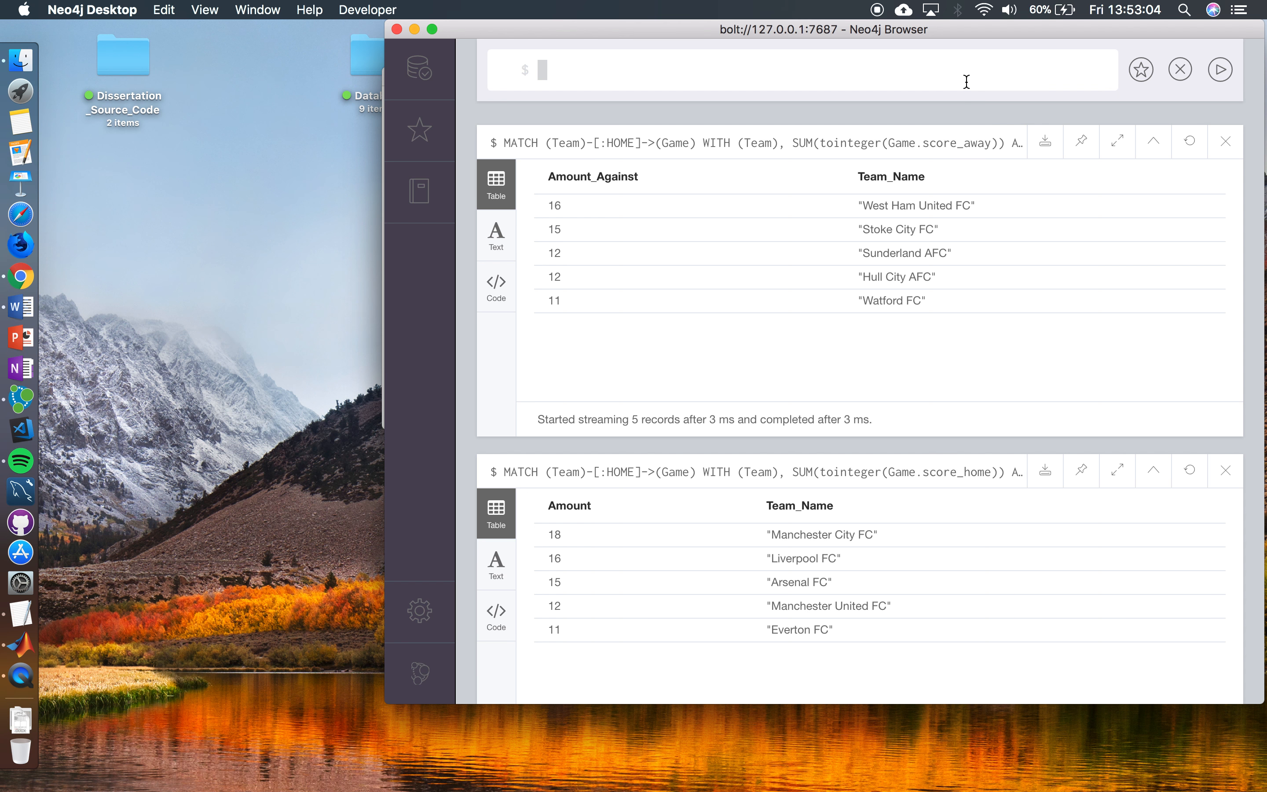
pyautogui.press('super+v')
pyautogui.press('Return')
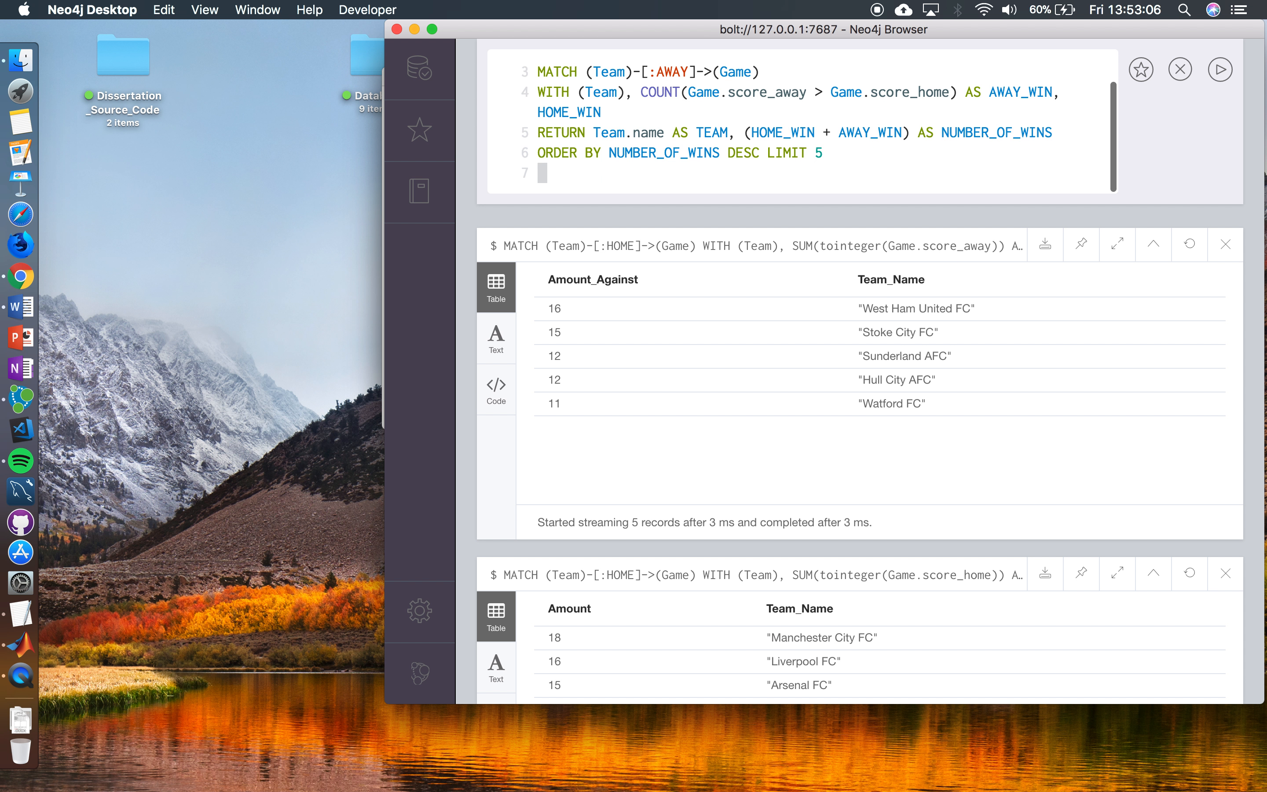
pyautogui.click(1225, 72)
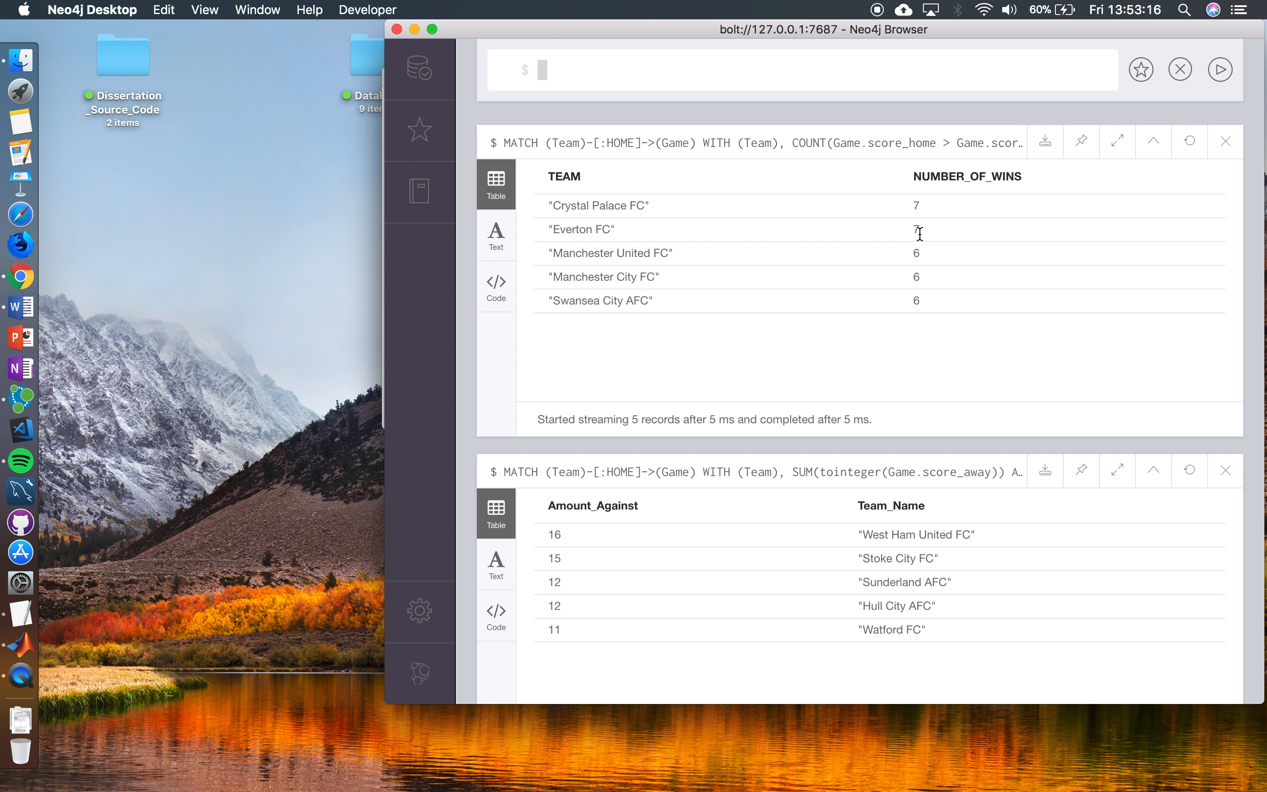
# Step: Copy query 7, the top 5 teams with the most home wins, from TextEdit and run it in Neo4j Browser
pyautogui.click(5, 618)
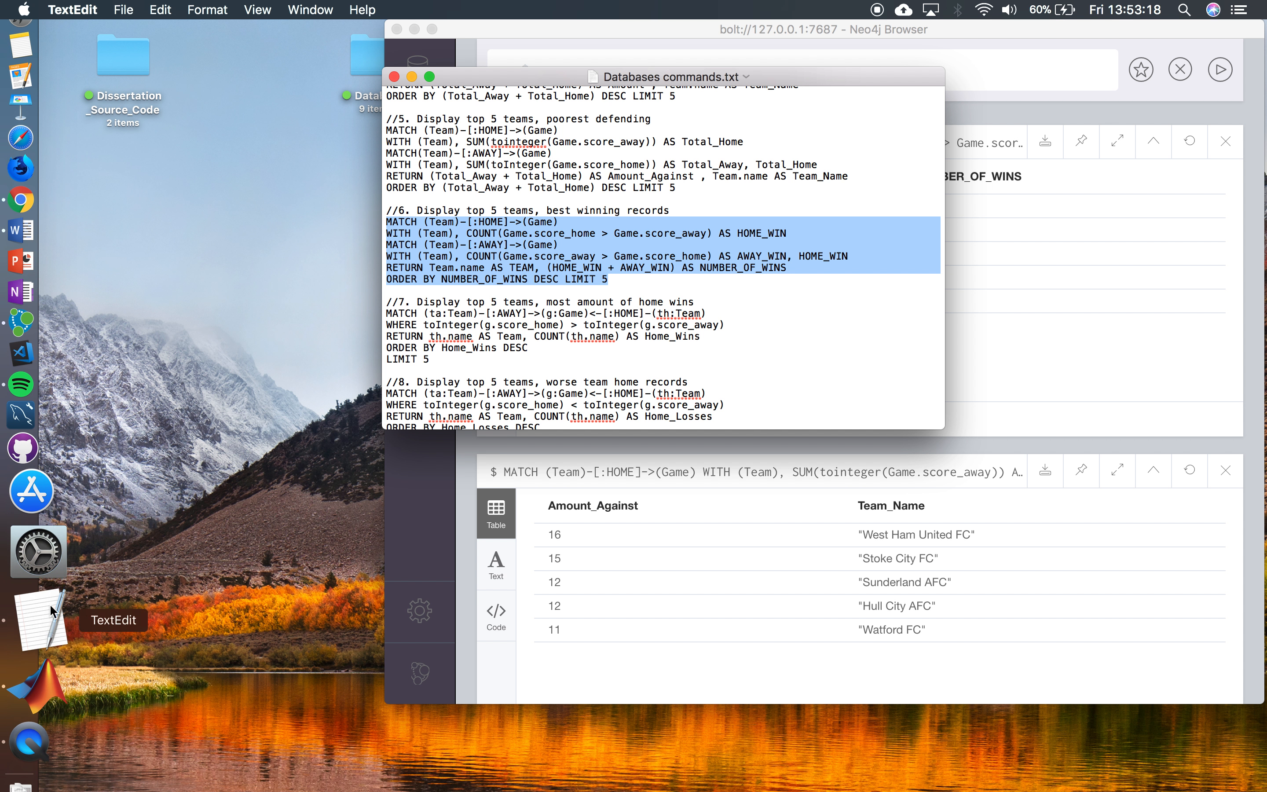
pyautogui.click(633, 358)
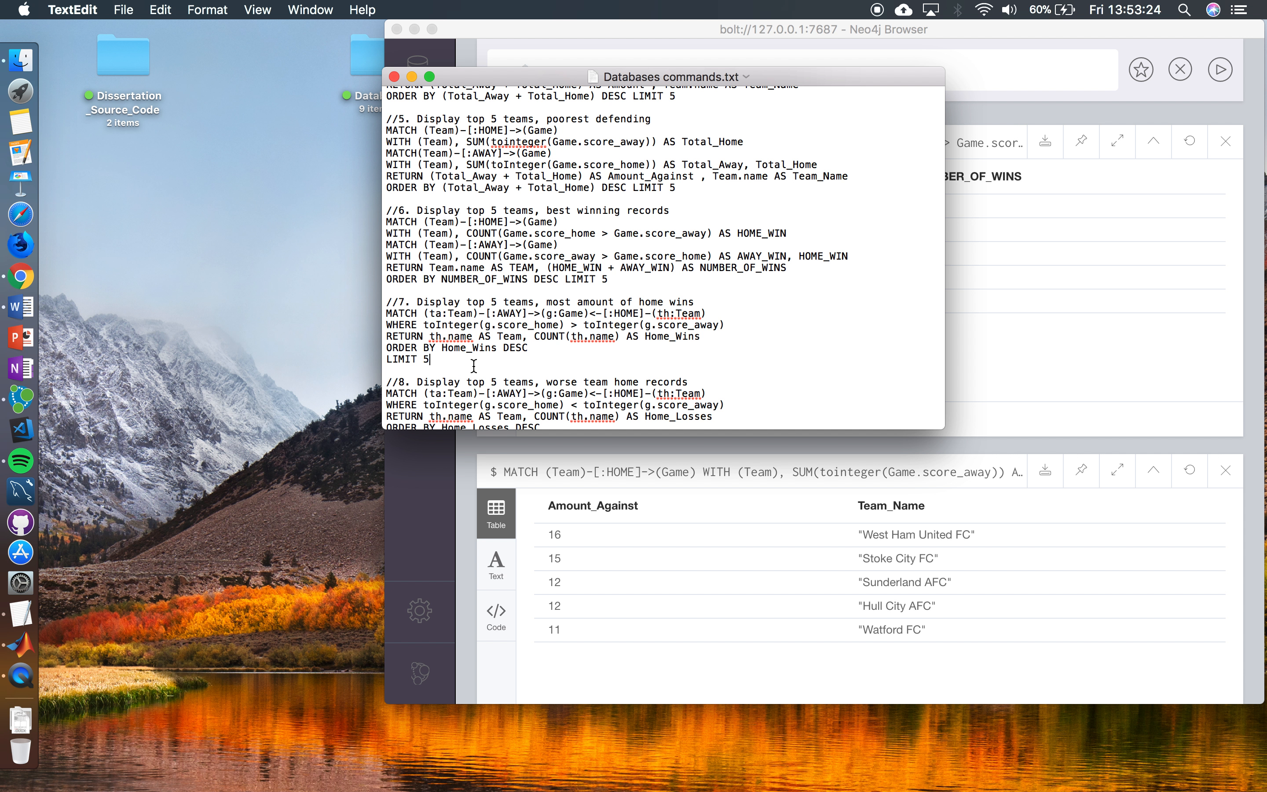
pyautogui.moveTo(473, 366); pyautogui.dragTo(385, 312)
pyautogui.press('super+c')
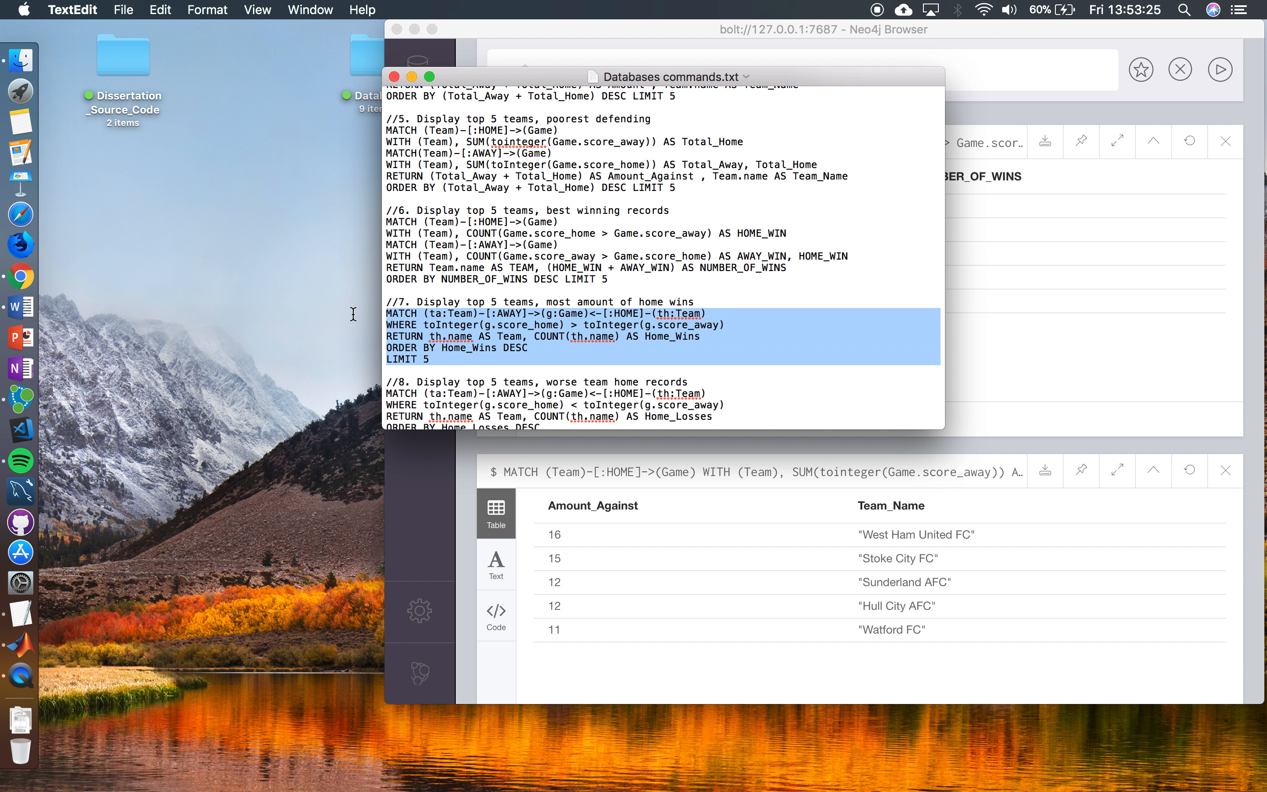
pyautogui.click(1005, 291)
pyautogui.click(809, 74)
pyautogui.press('super+v')
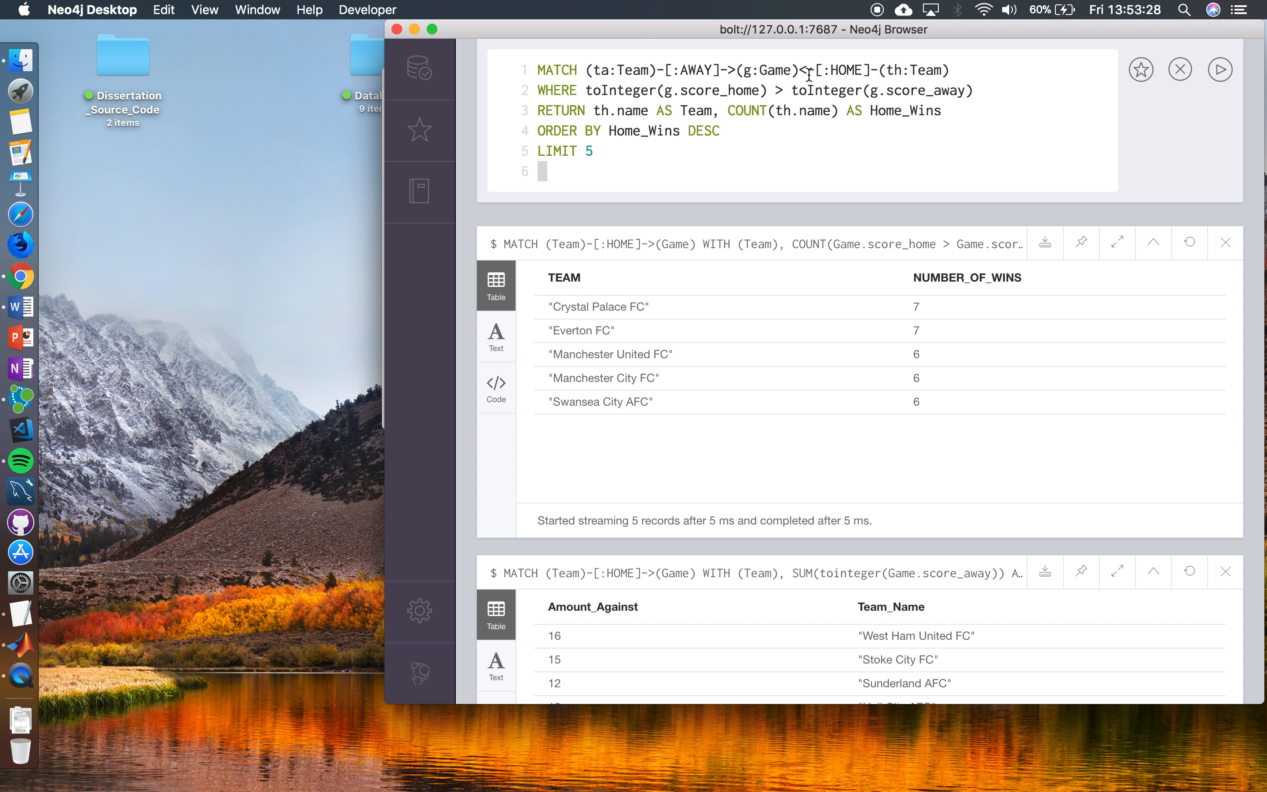
pyautogui.scroll(-1, 848, 178)
pyautogui.press('super+Return')
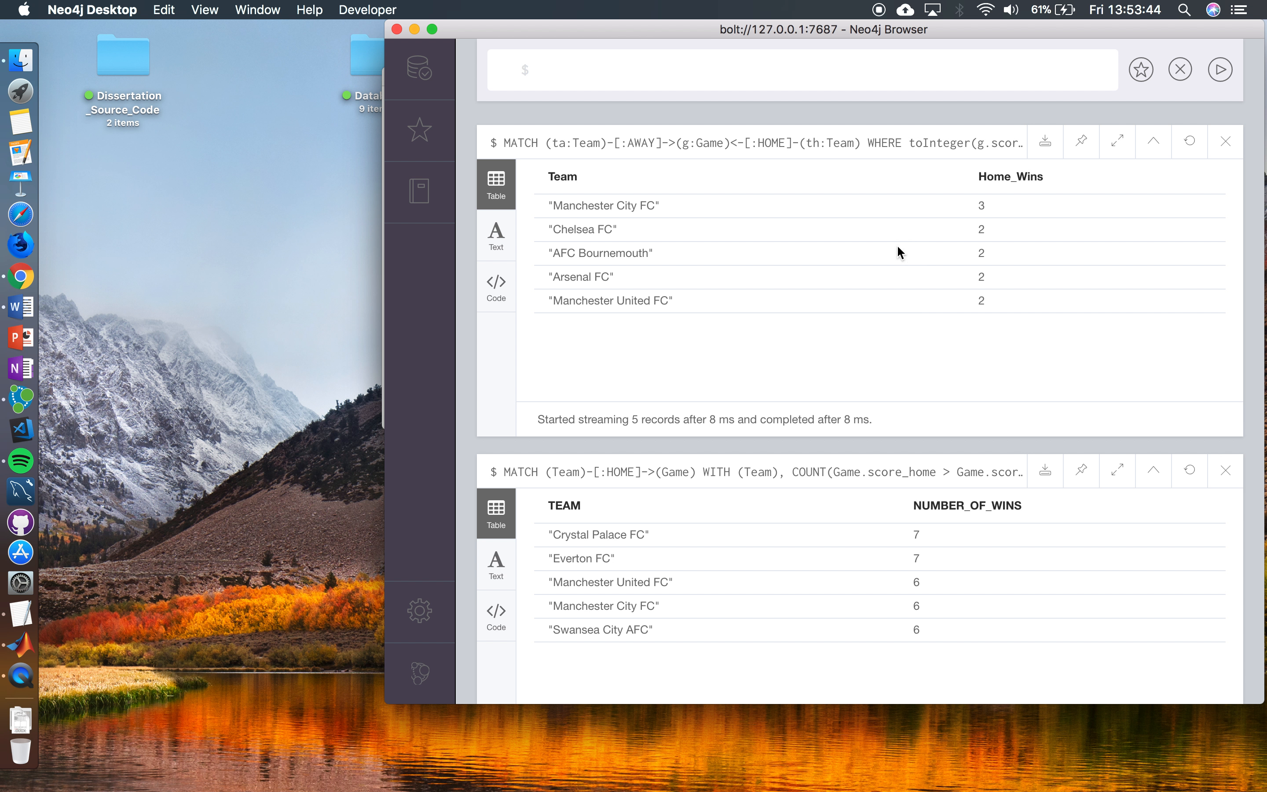
# Step: Copy query 8, the top 5 teams with the worst home records, from TextEdit and run it in Neo4j Browser
pyautogui.click(29, 612)
pyautogui.click(716, 377)
pyautogui.scroll(-3, 716, 377)
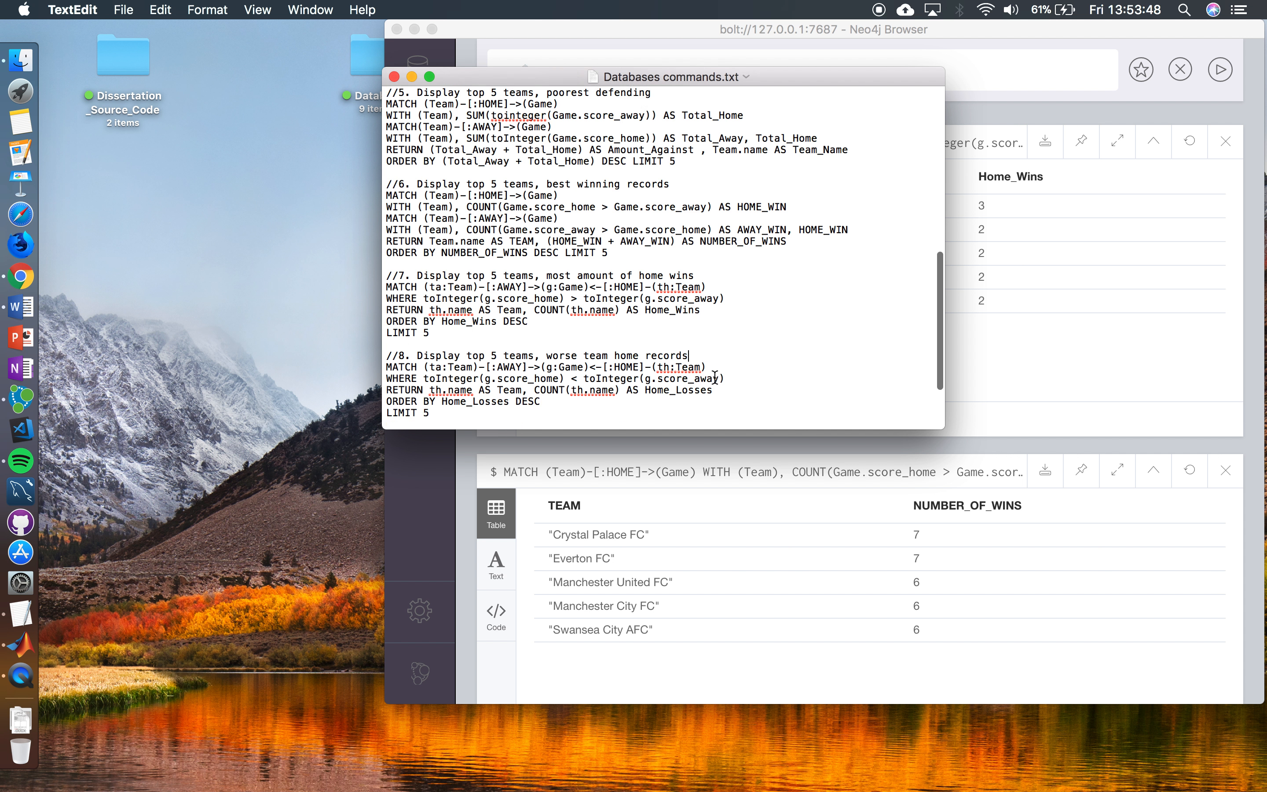
pyautogui.moveTo(429, 359); pyautogui.dragTo(384, 321)
pyautogui.press('cmd+c')
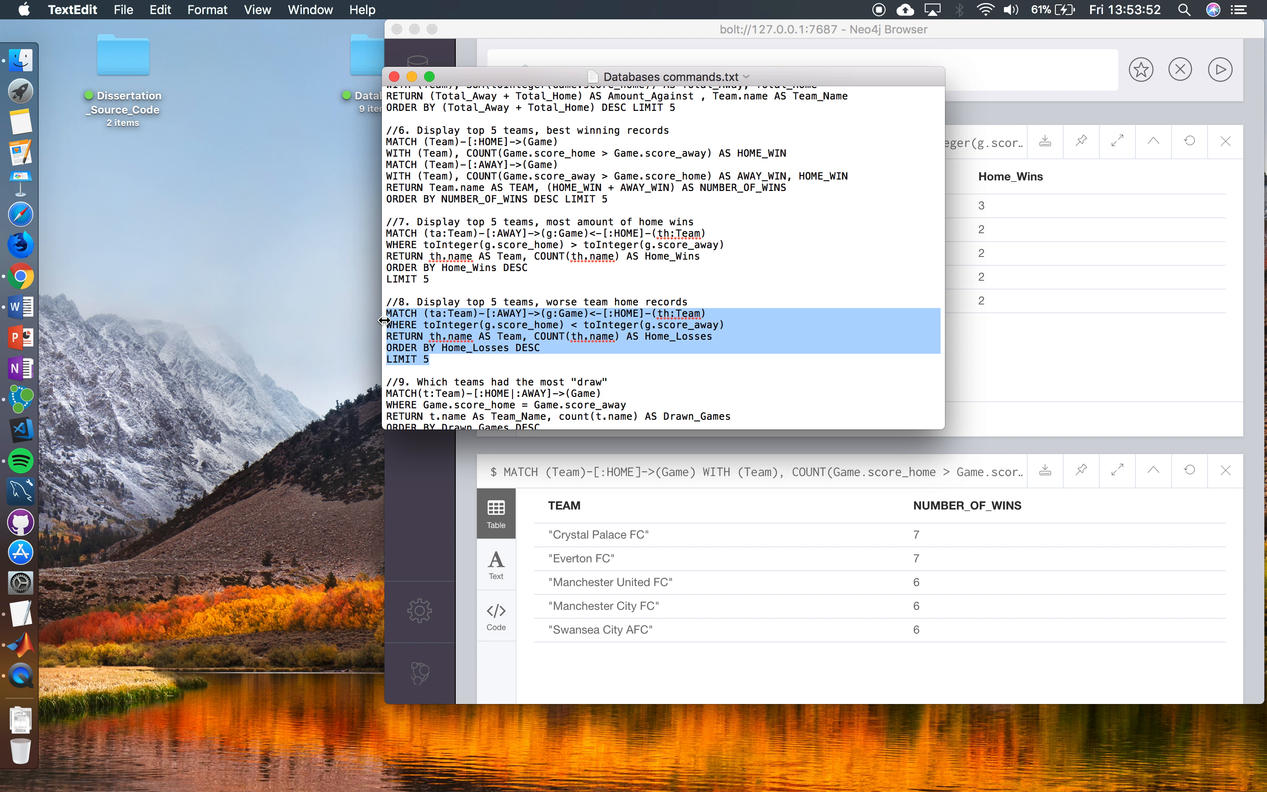
pyautogui.click(949, 77)
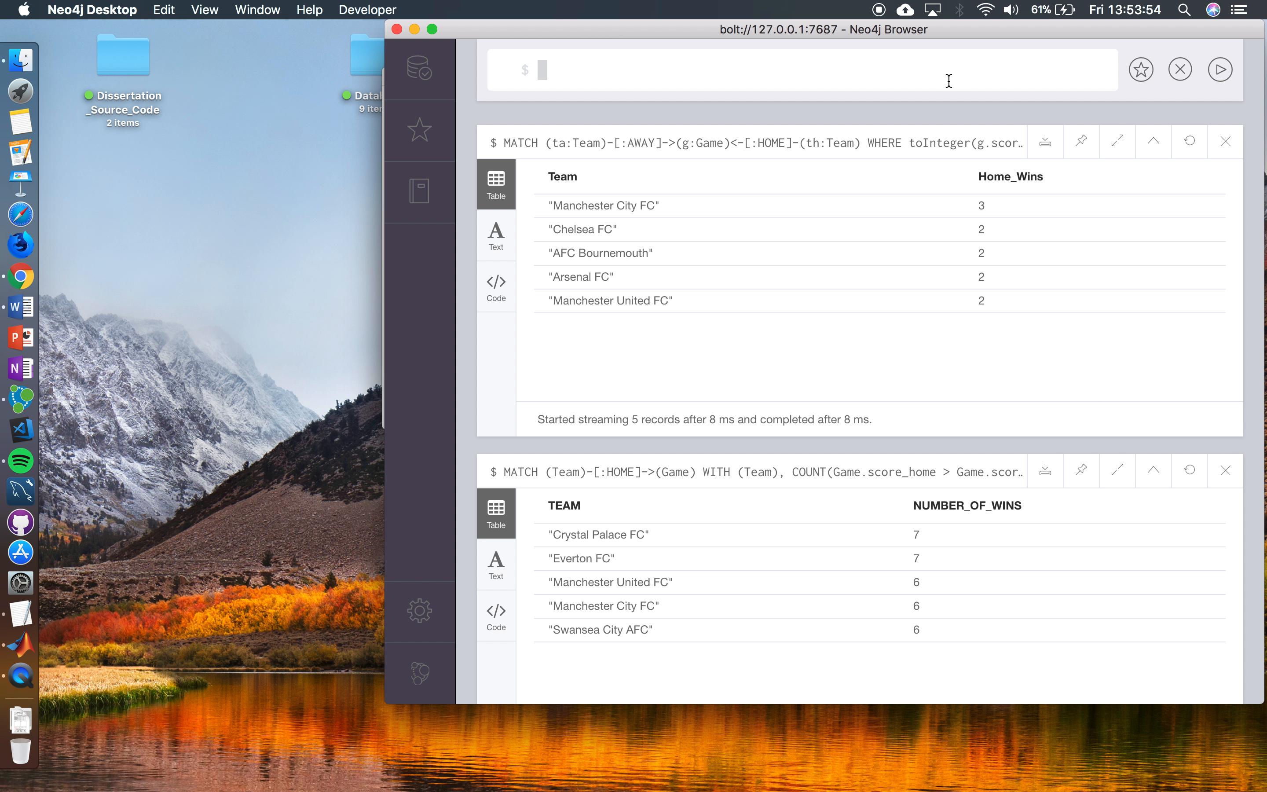
pyautogui.press('cmd+v')
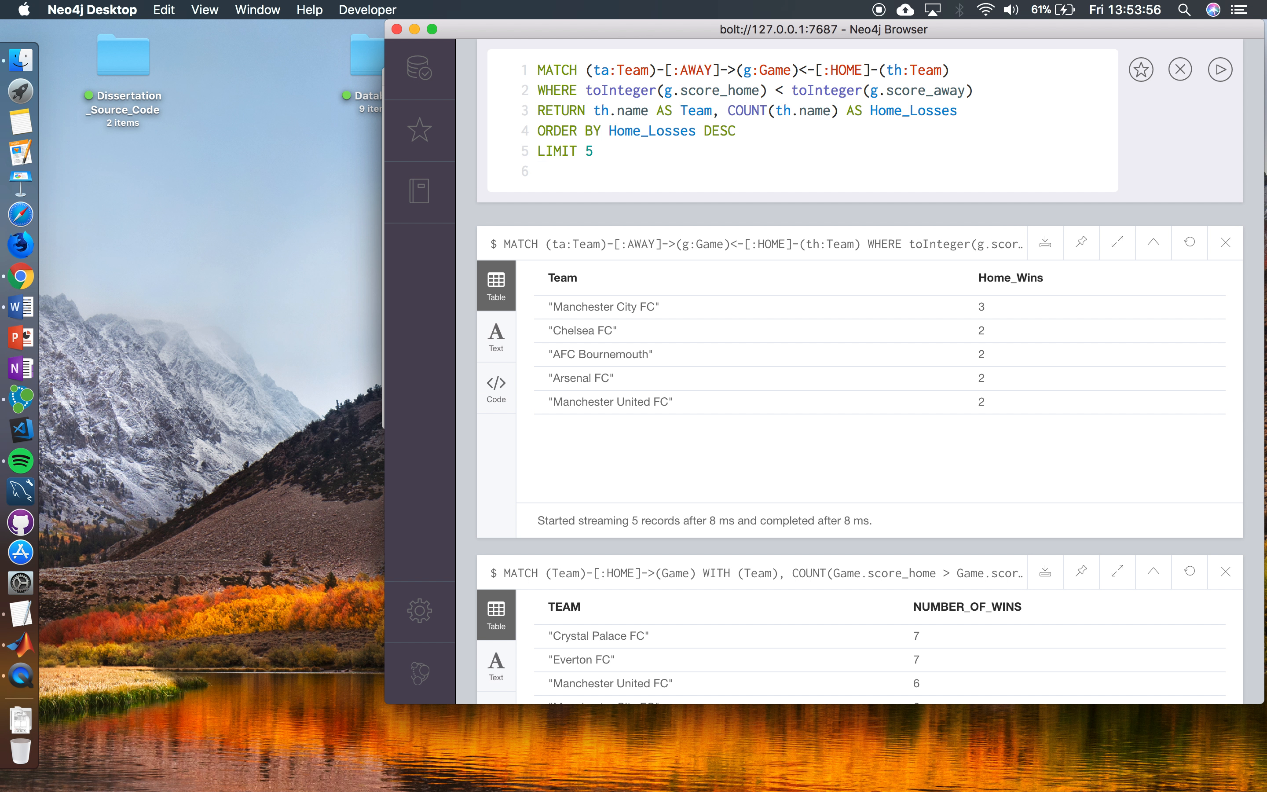
pyautogui.press('cmd+Return')
pyautogui.moveTo(1013, 302); pyautogui.dragTo(953, 219)
pyautogui.click(955, 209)
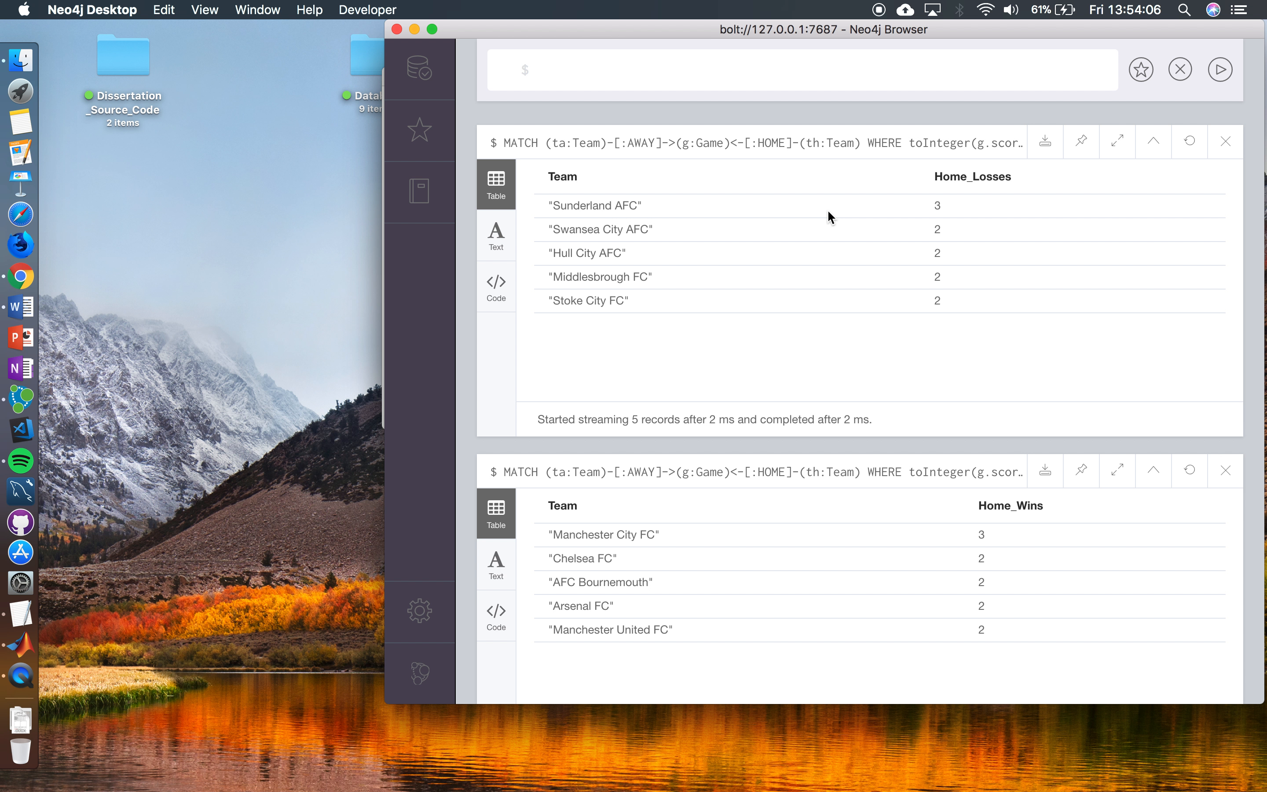
# Step: Copy query 9, which teams had the most draws, from TextEdit and run it in Neo4j Browser
pyautogui.click(39, 615)
pyautogui.scroll(-3, 479, 398)
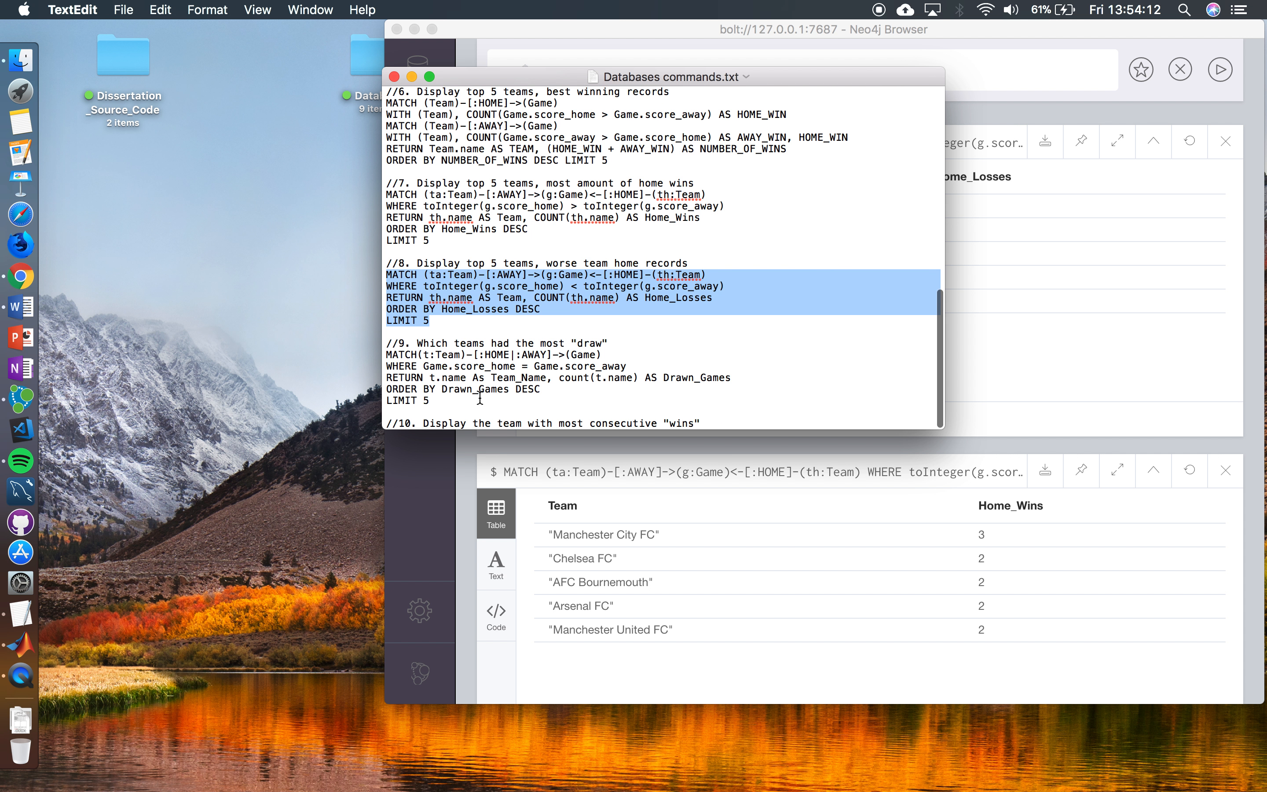
pyautogui.moveTo(480, 398); pyautogui.dragTo(361, 362)
pyautogui.press('super+c')
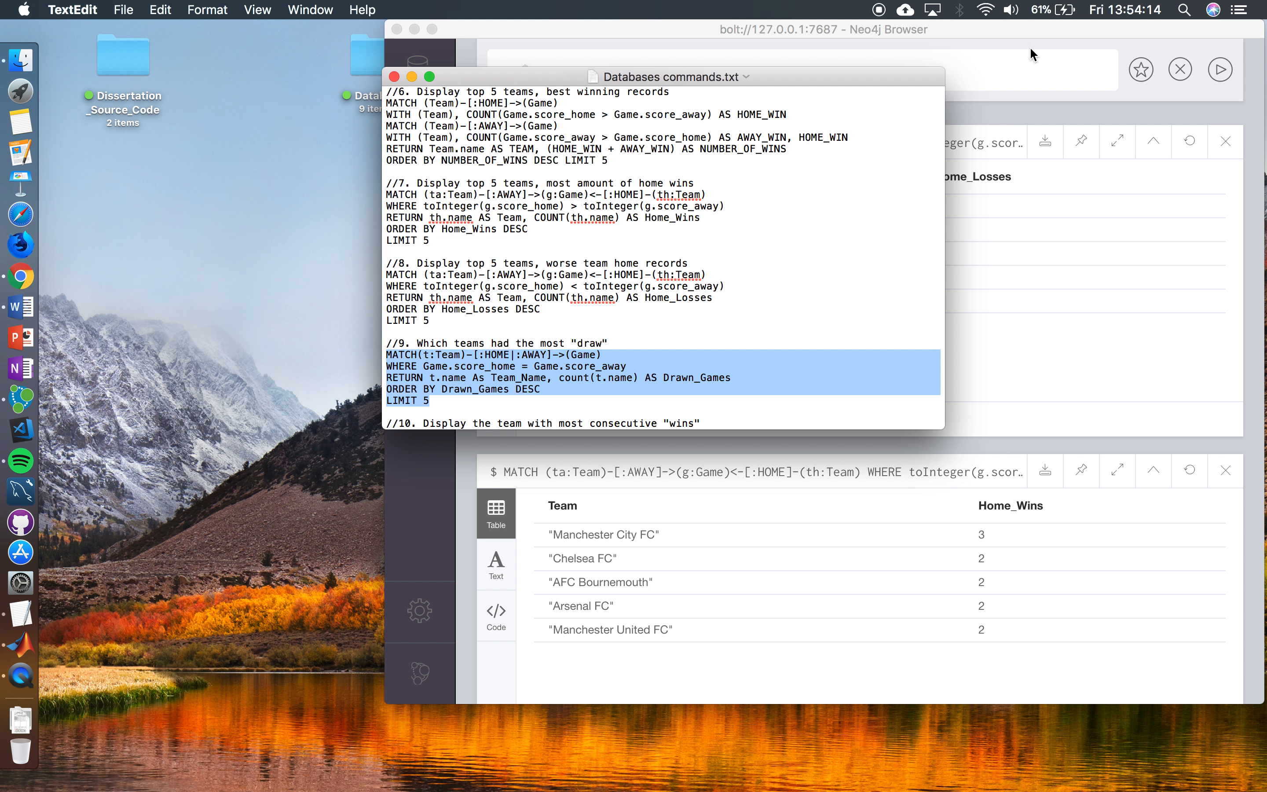
pyautogui.click(1007, 73)
pyautogui.press('super+v')
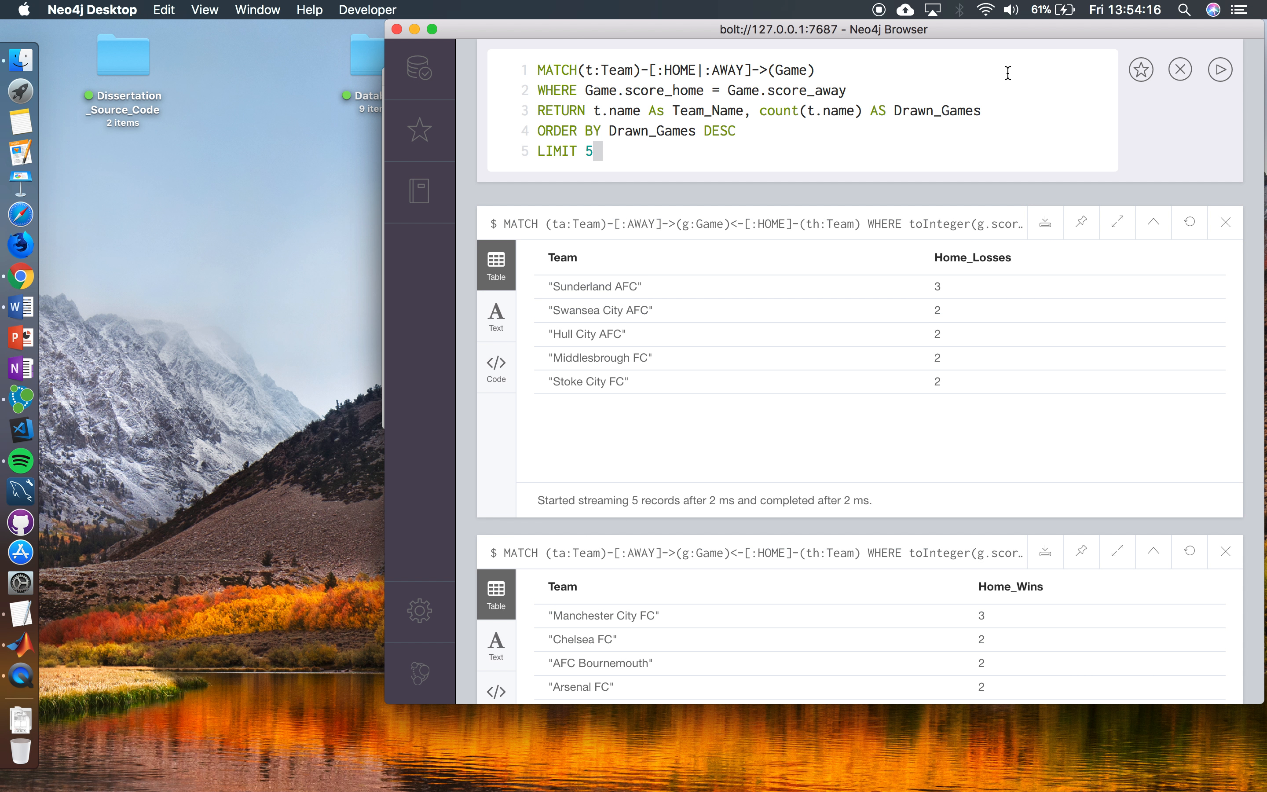
pyautogui.press('super+Return')
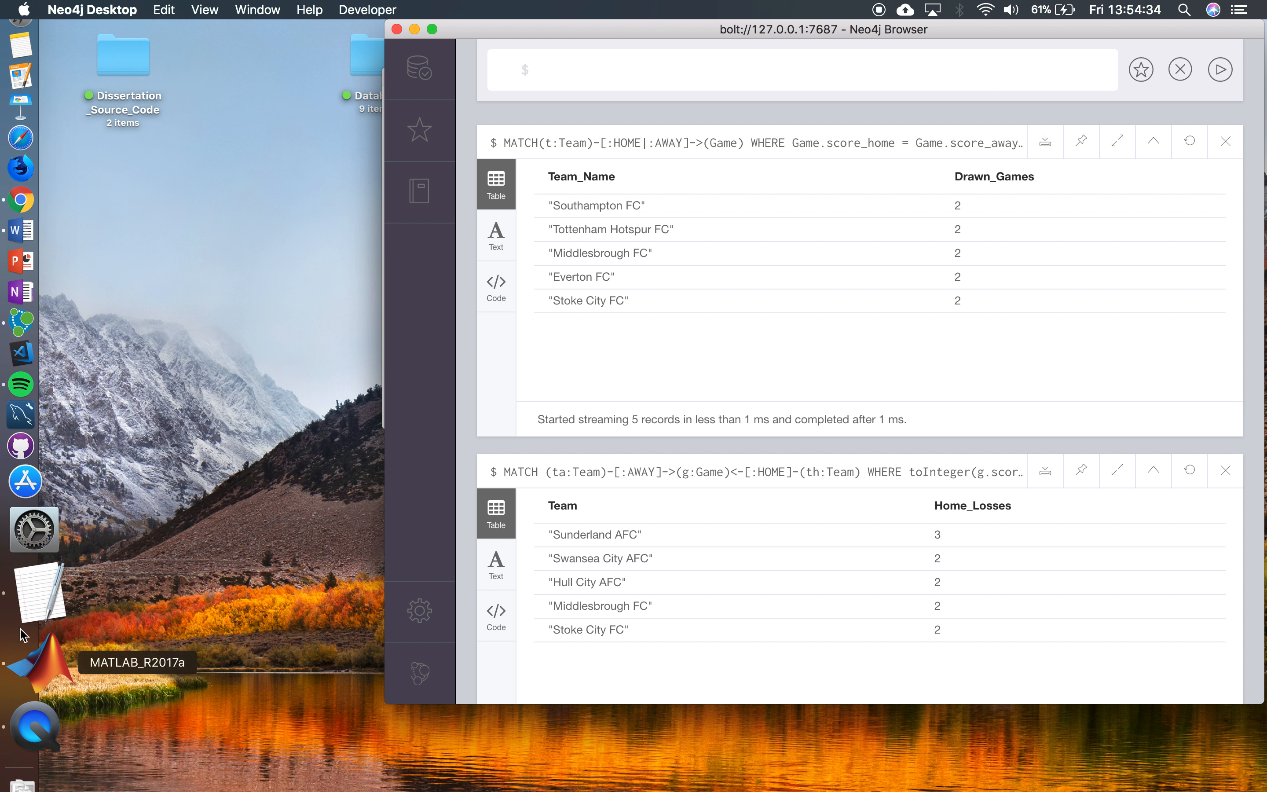
# Step: Check the end of Databases commands.txt in TextEdit for query 10 on most consecutive wins, and close the file
pyautogui.click(32, 605)
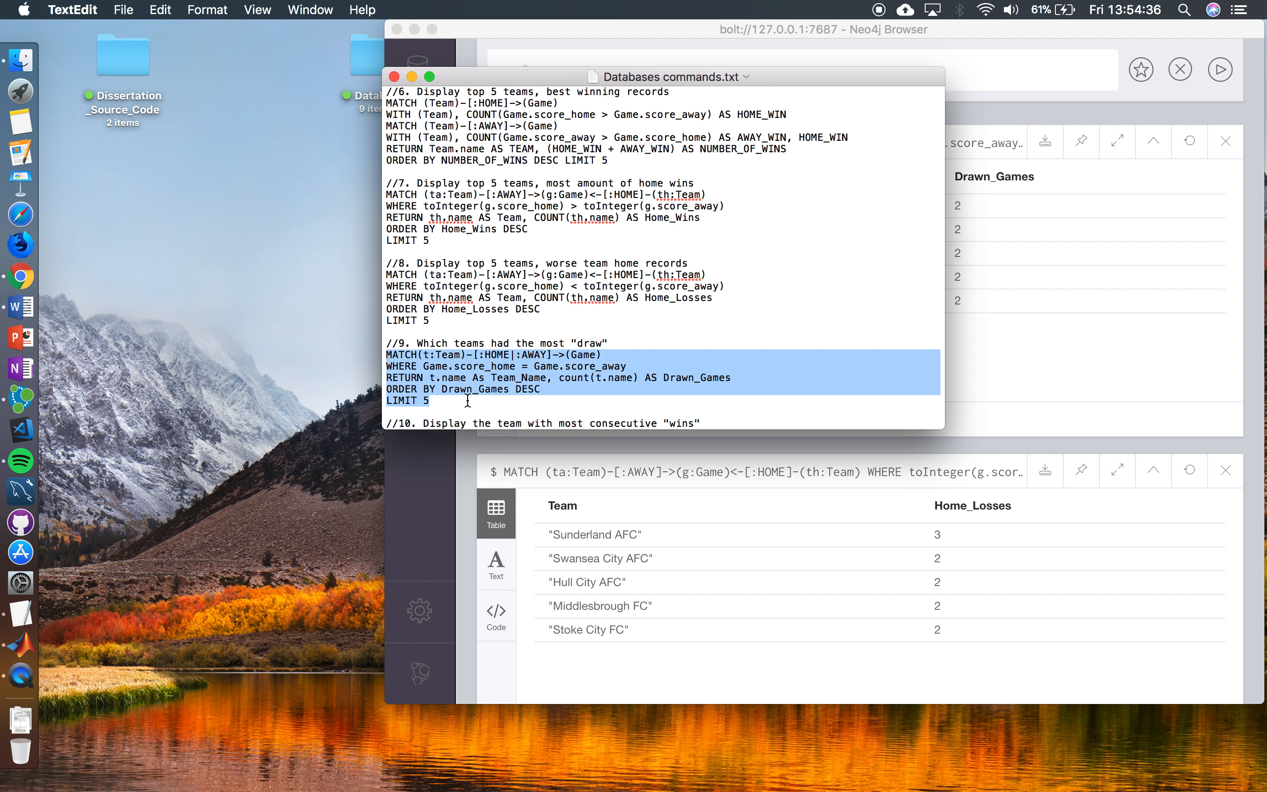
pyautogui.scroll(-2, 550, 371)
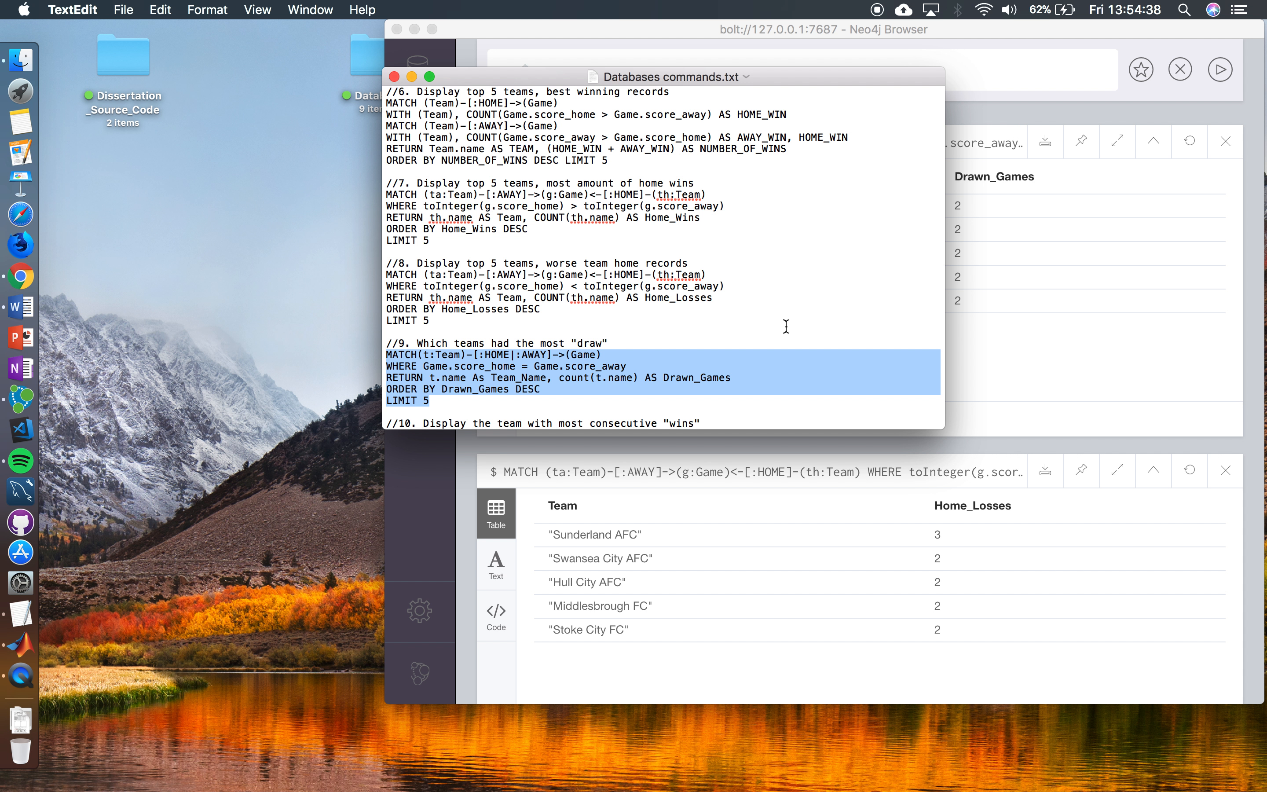
pyautogui.scroll(-1, 705, 411)
pyautogui.click(396, 77)
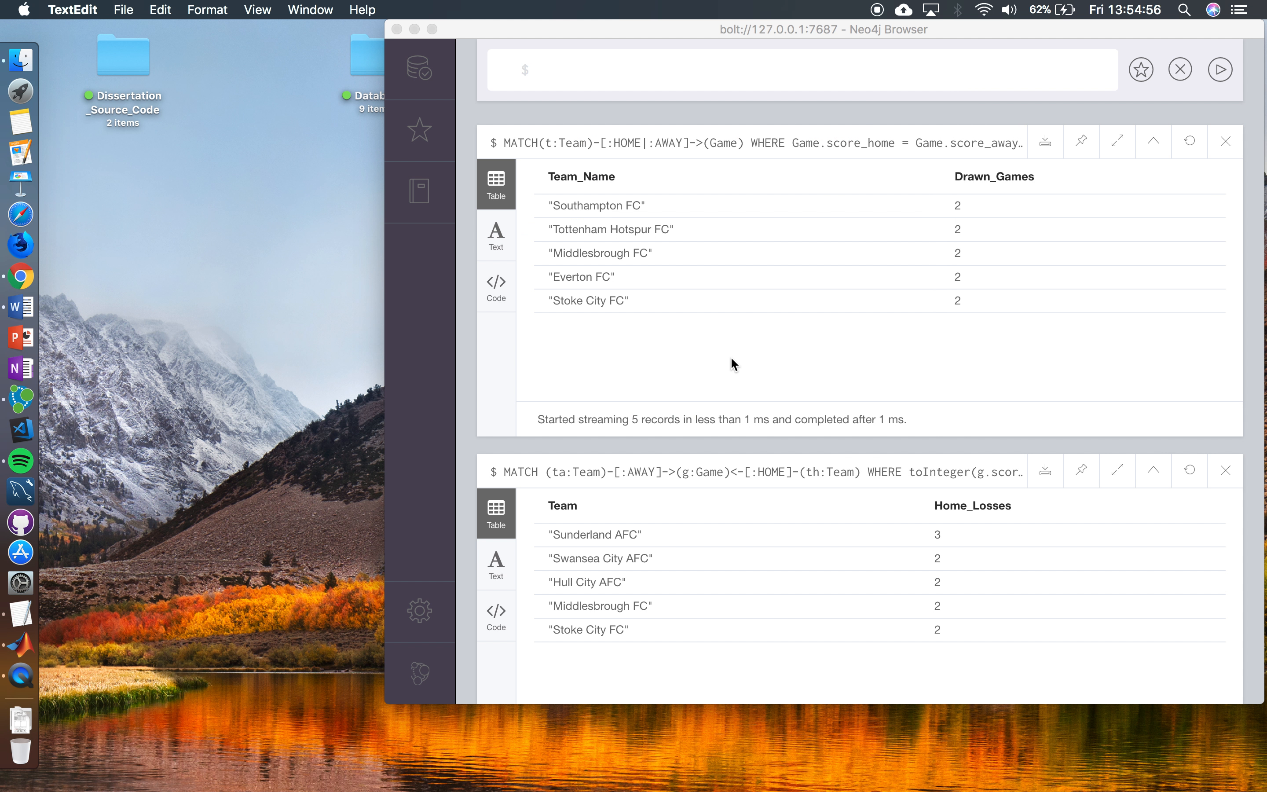